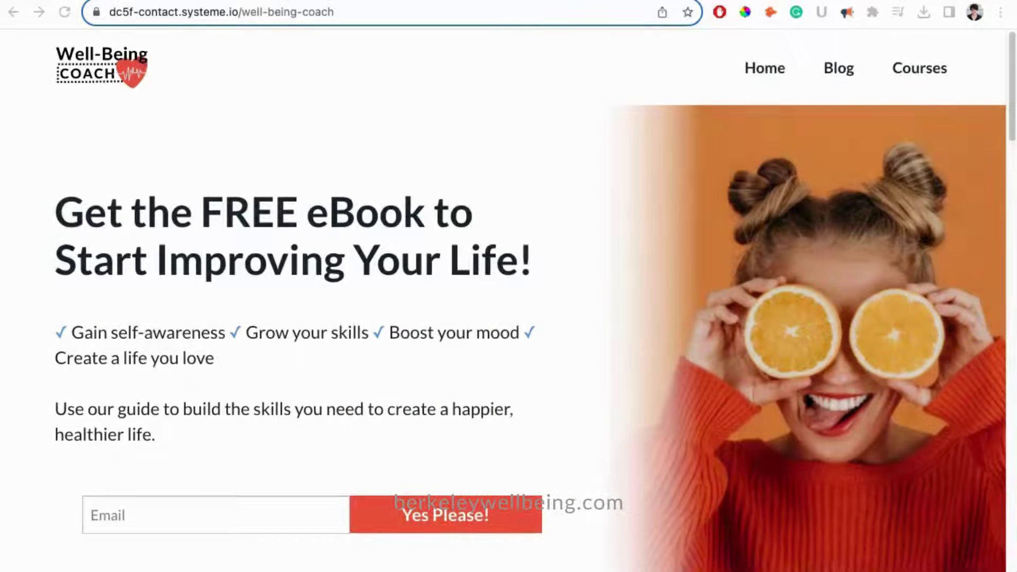
Scroll through the live Well-Being Coach landing page
scroll(824, 270, down, 5)
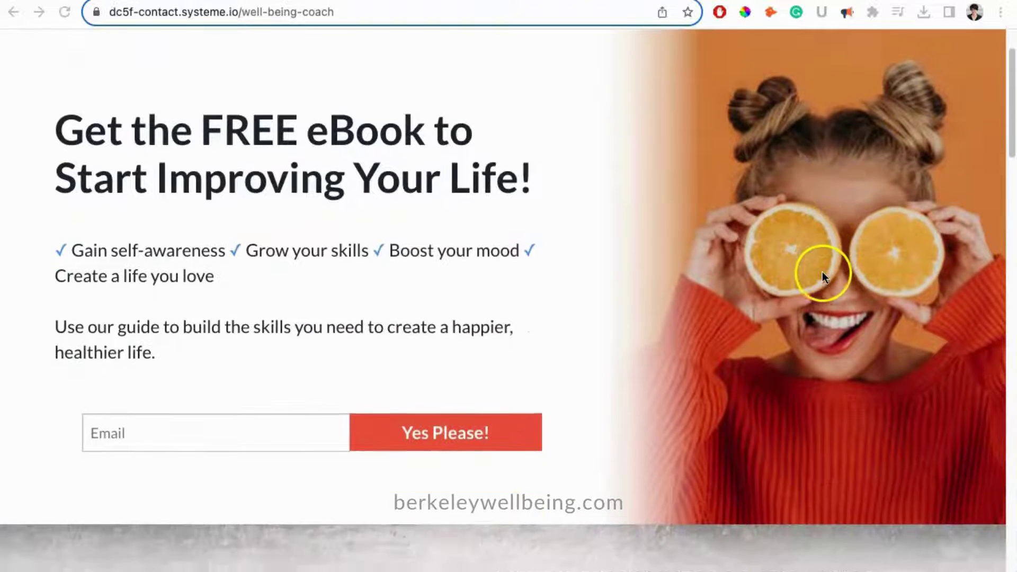
scroll(822, 273, down, 7)
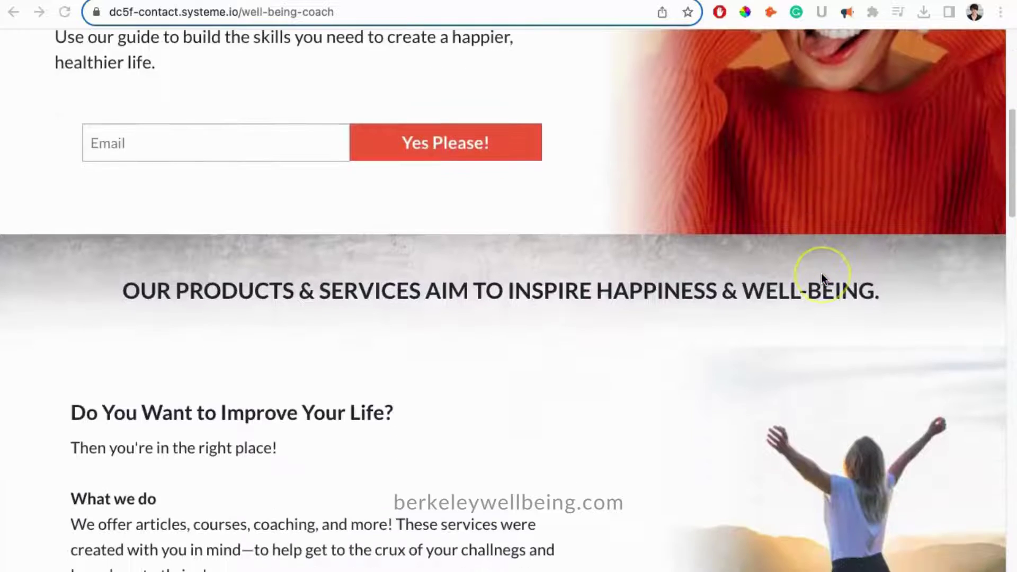
scroll(821, 276, down, 10)
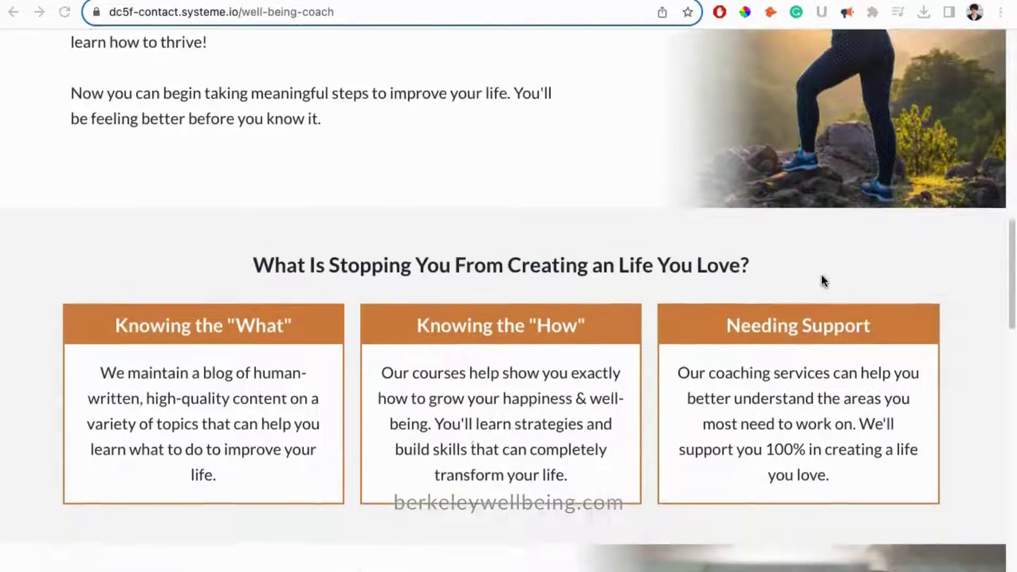
scroll(823, 281, down, 18)
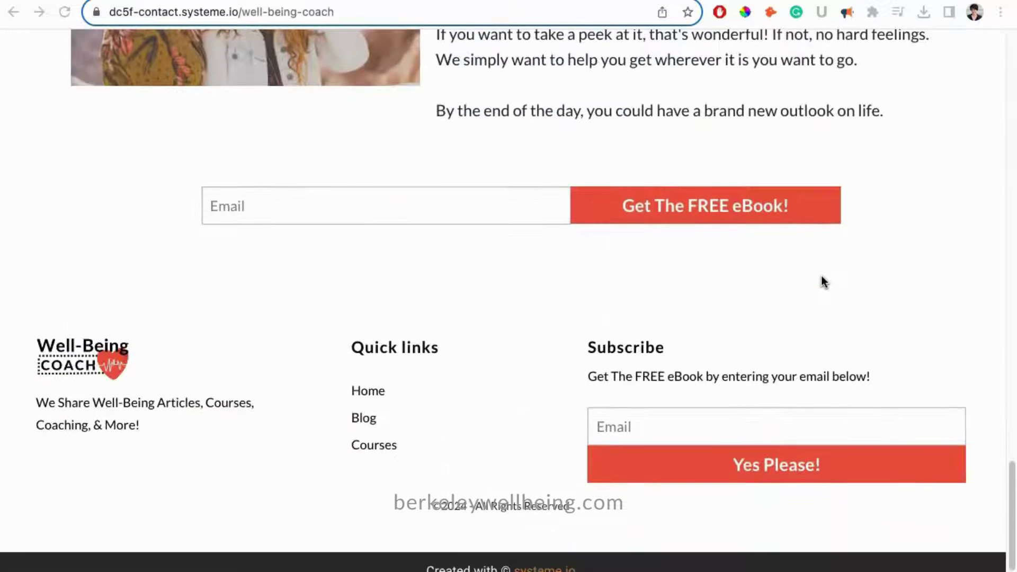
click(446, 383)
Browse the live site's blog post list and its Courses page
click(364, 422)
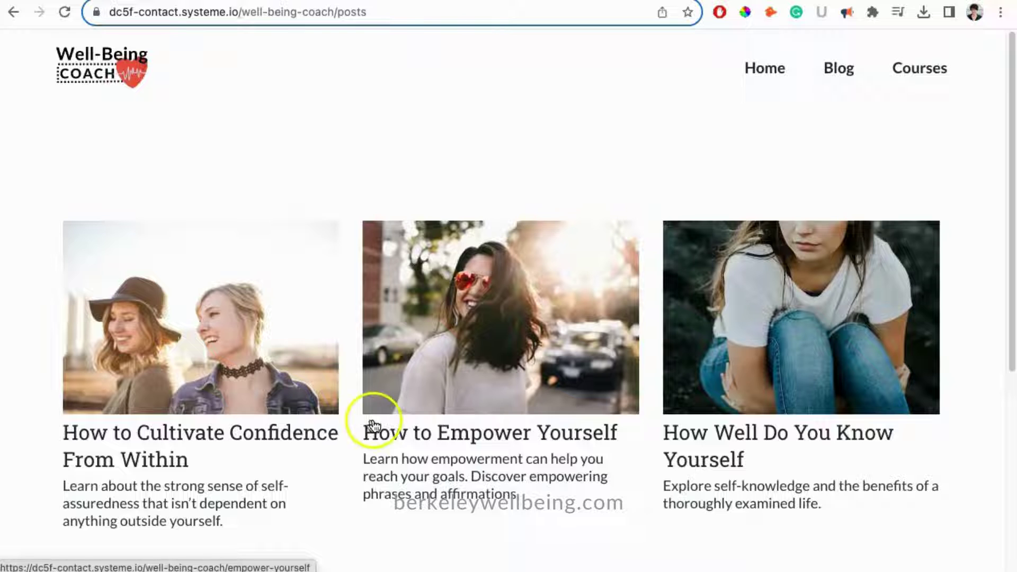
click(923, 71)
scroll(822, 153, down, 2)
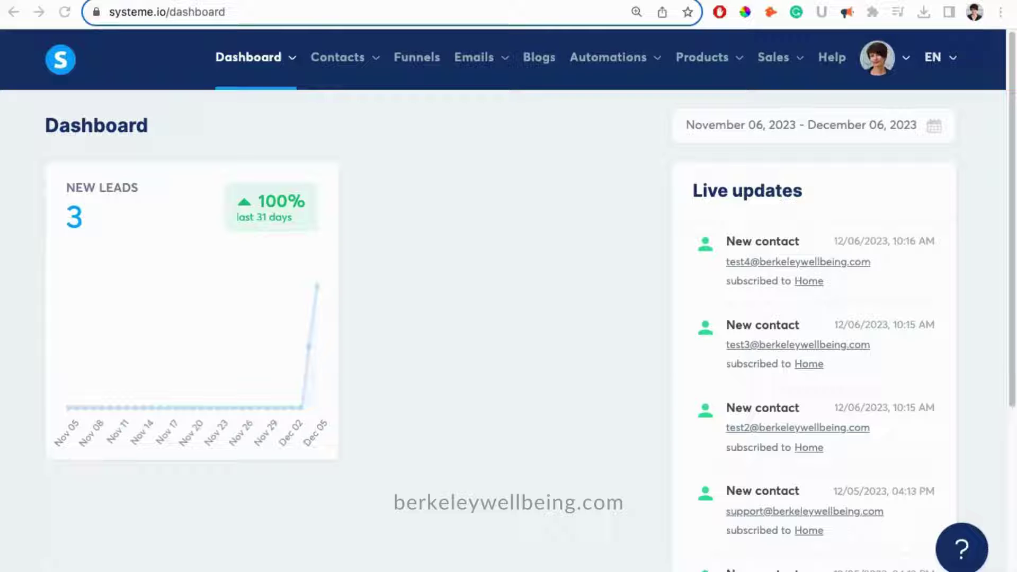
Go to Blogs and choose the Well-Being Coach Website blog to list its three posts
click(540, 59)
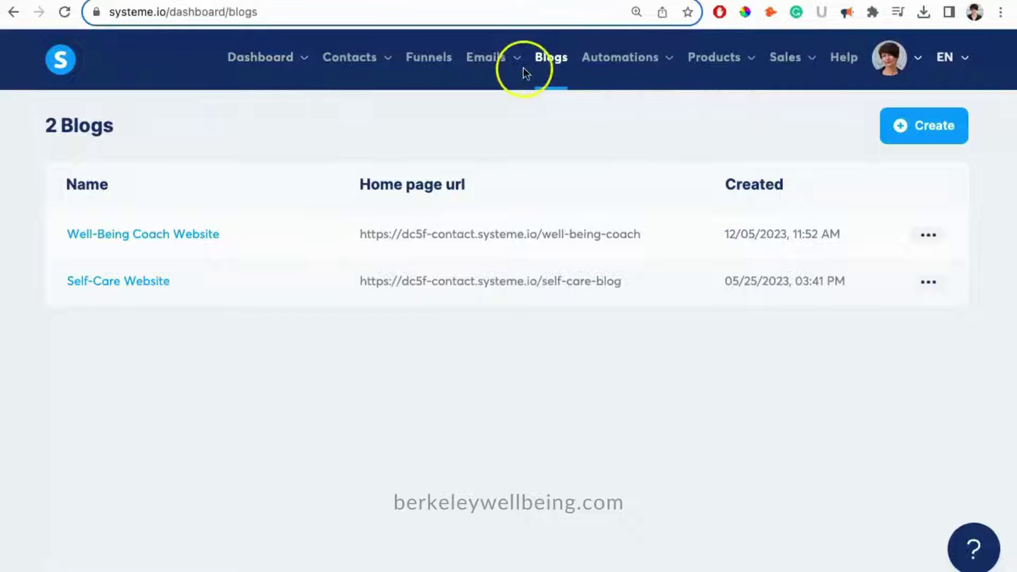
mouse_move(512, 89)
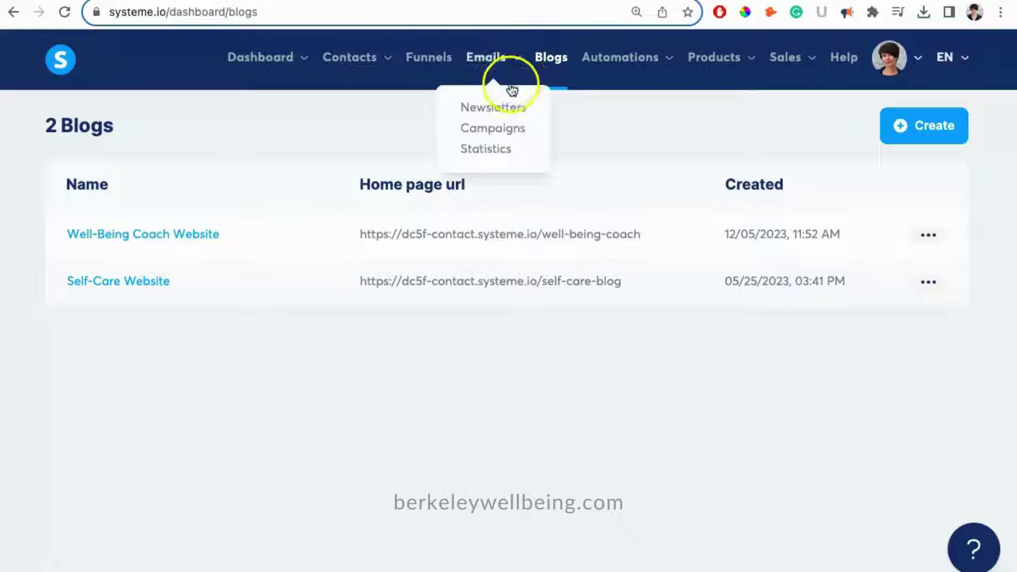
click(584, 116)
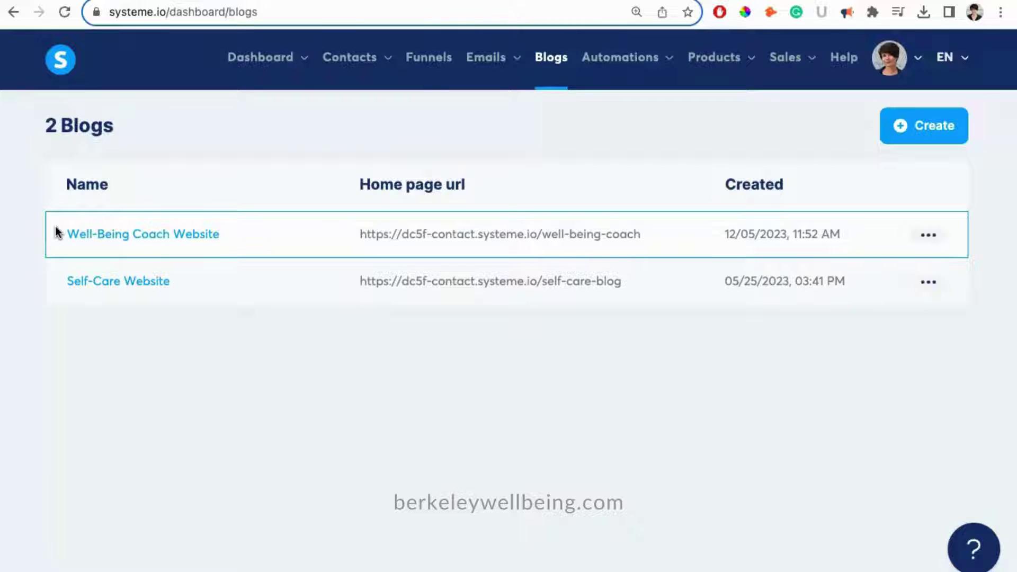
click(87, 240)
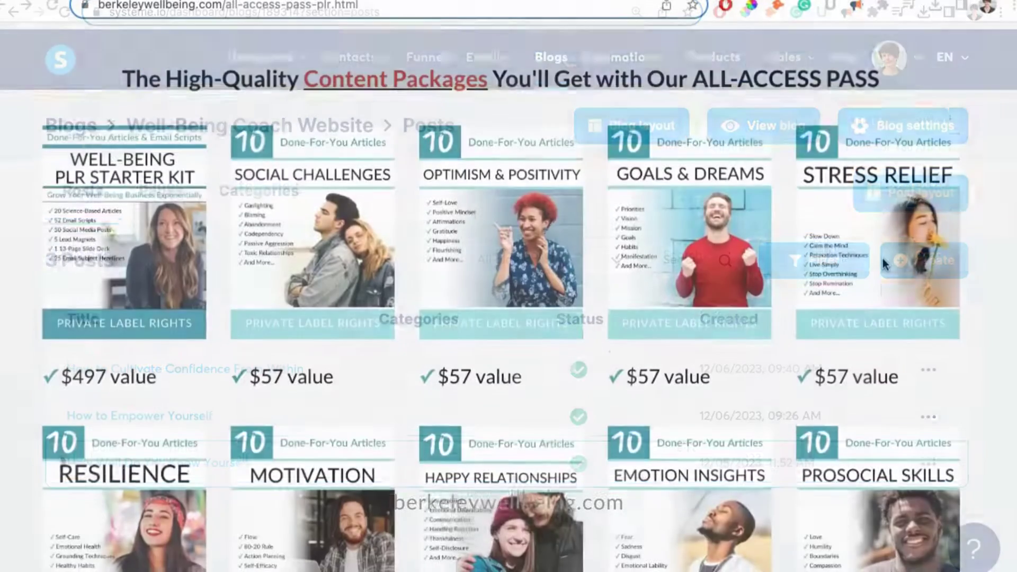
scroll(883, 259, down, 5)
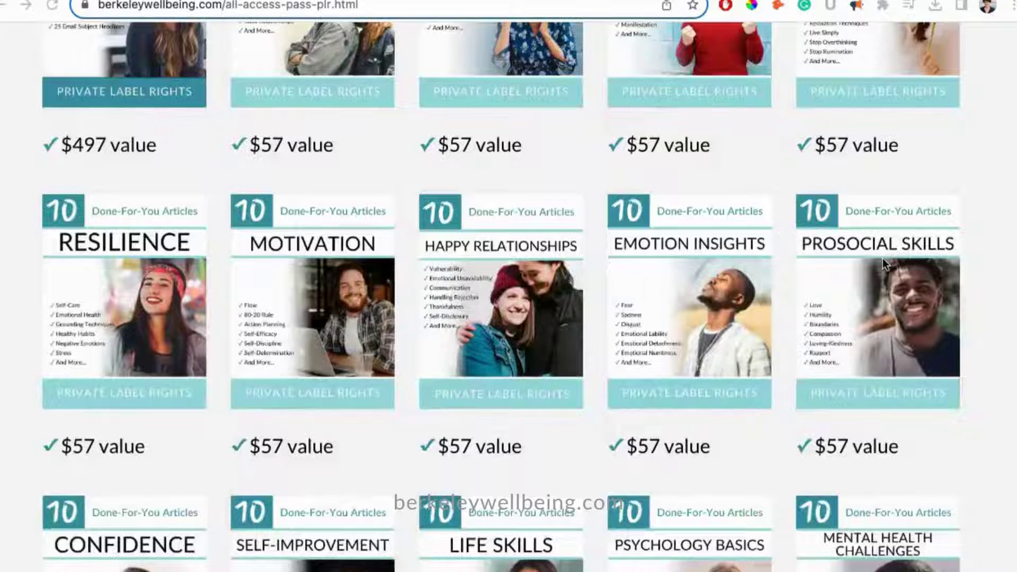
scroll(883, 259, down, 3)
scroll(884, 264, down, 5)
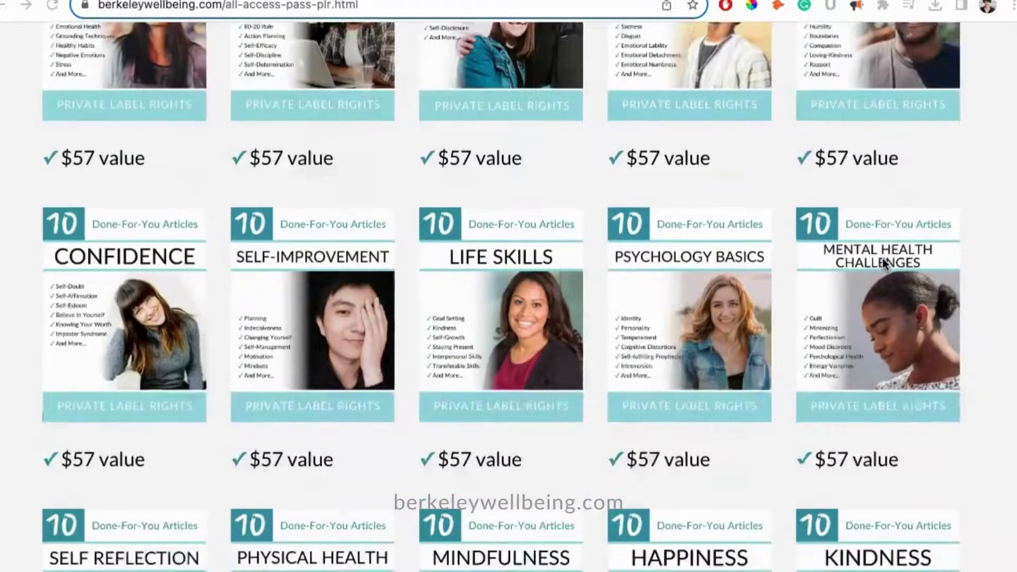
scroll(883, 259, down, 6)
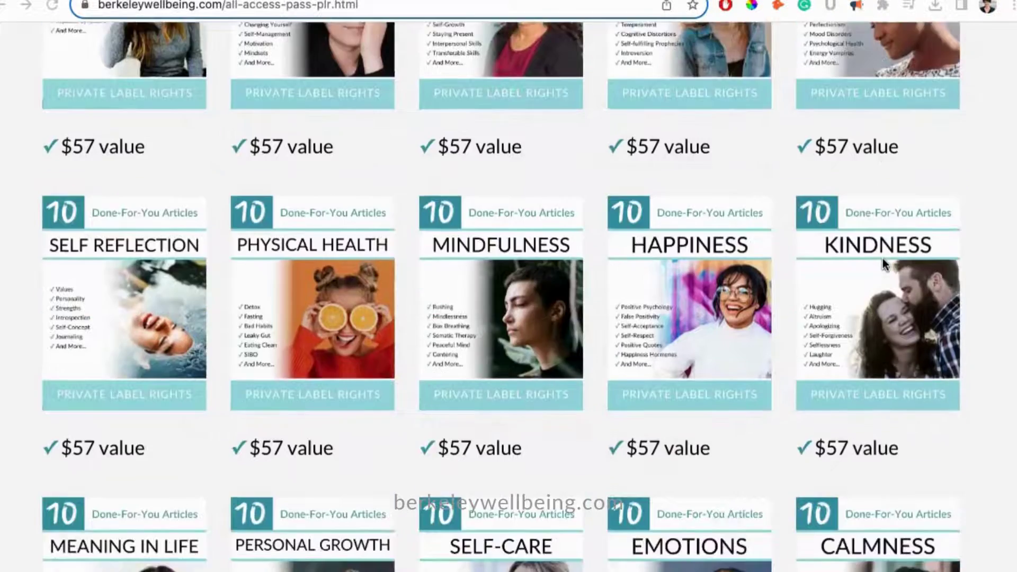
scroll(882, 263, down, 7)
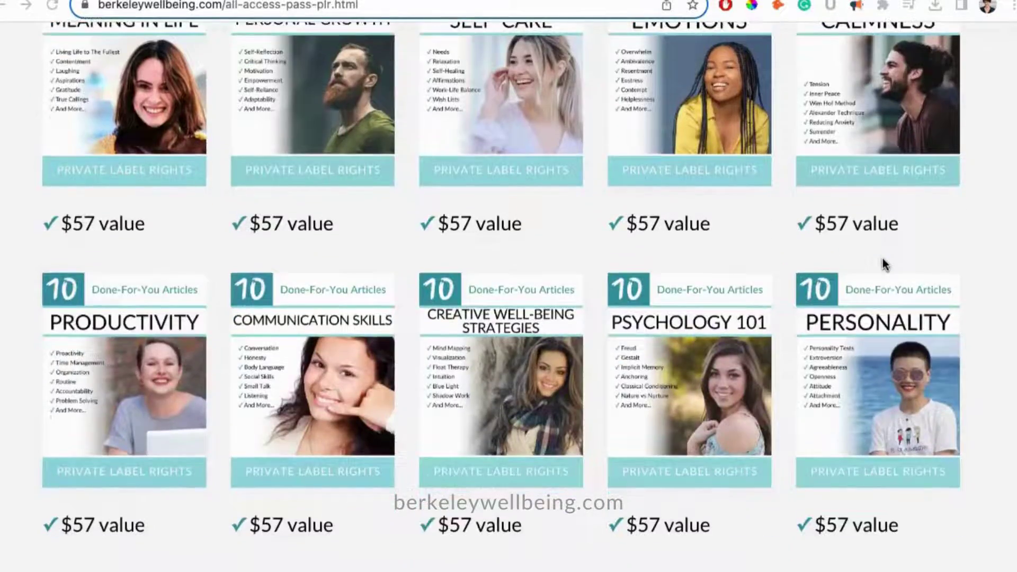
scroll(884, 263, down, 6)
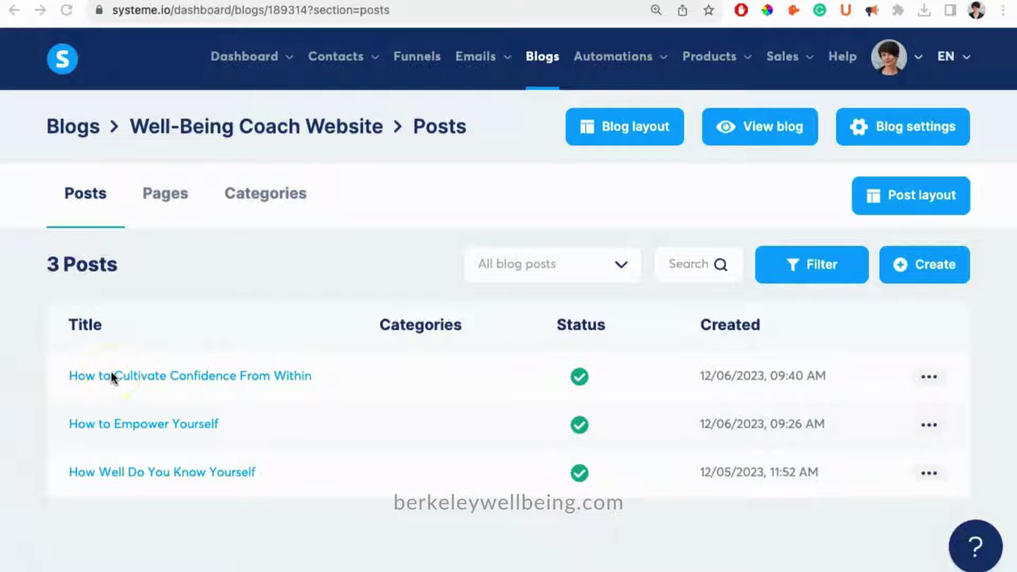
Open 'How to Cultivate Confidence From Within' in the editor and look through its content
click(111, 375)
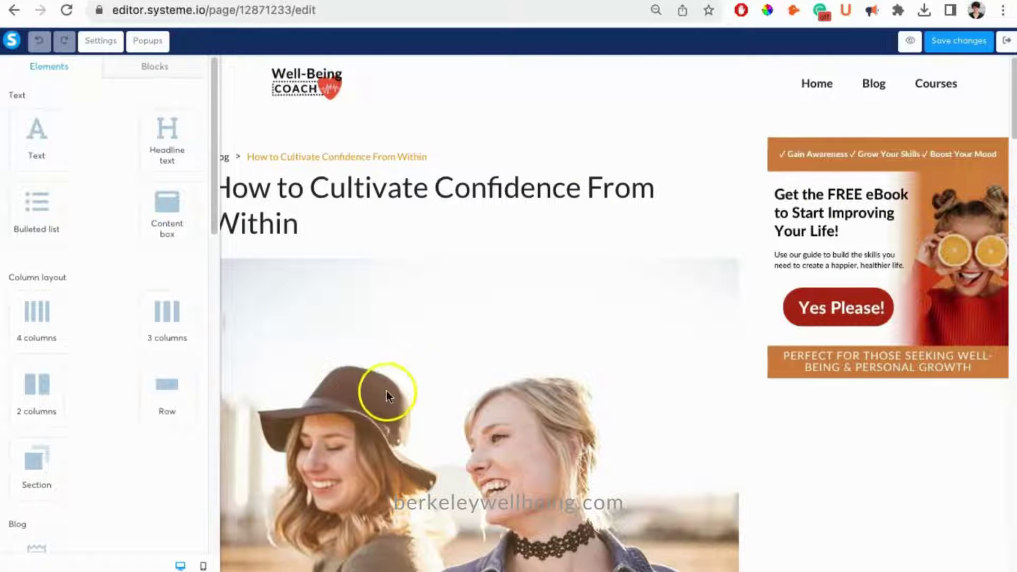
scroll(388, 392, down, 5)
scroll(390, 401, down, 10)
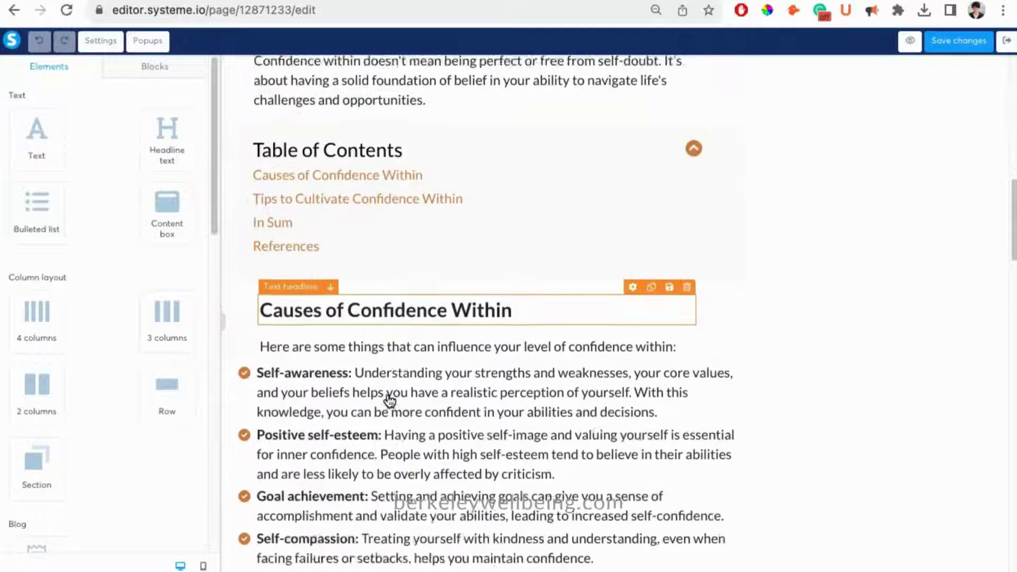
scroll(389, 405, up, 15)
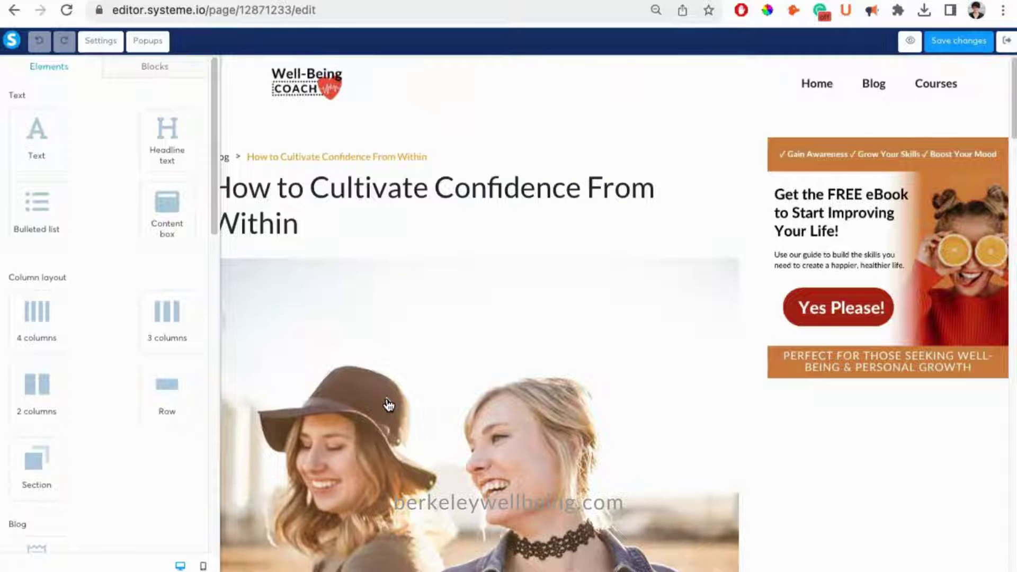
scroll(388, 404, down, 7)
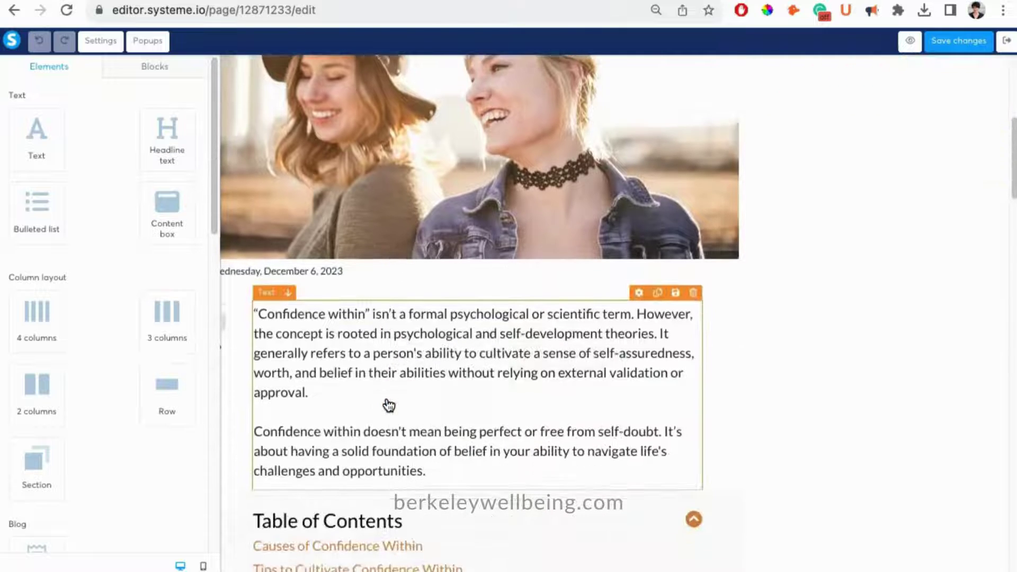
scroll(389, 405, down, 1)
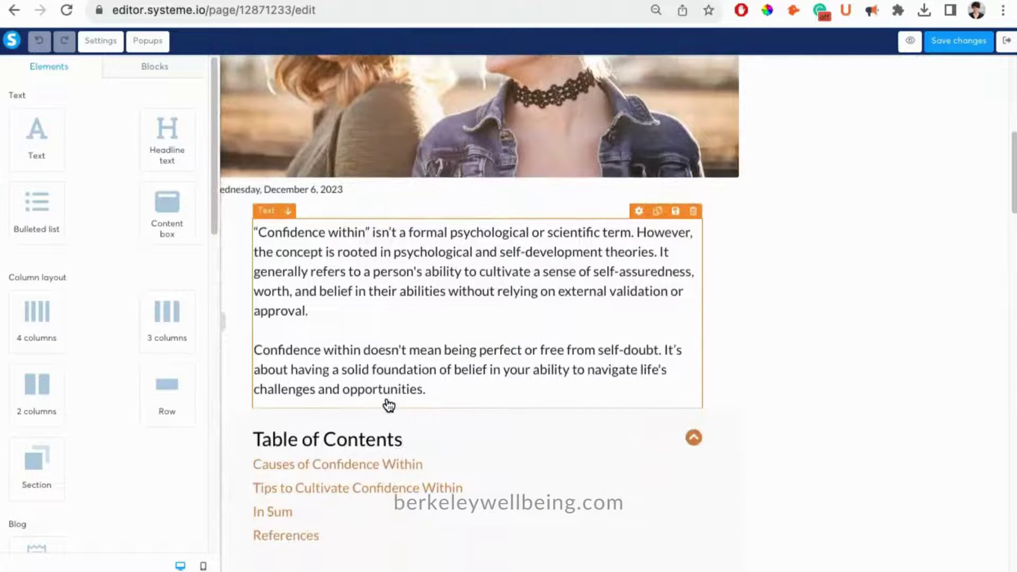
Select the Table of Contents block and check its title text colour
click(495, 451)
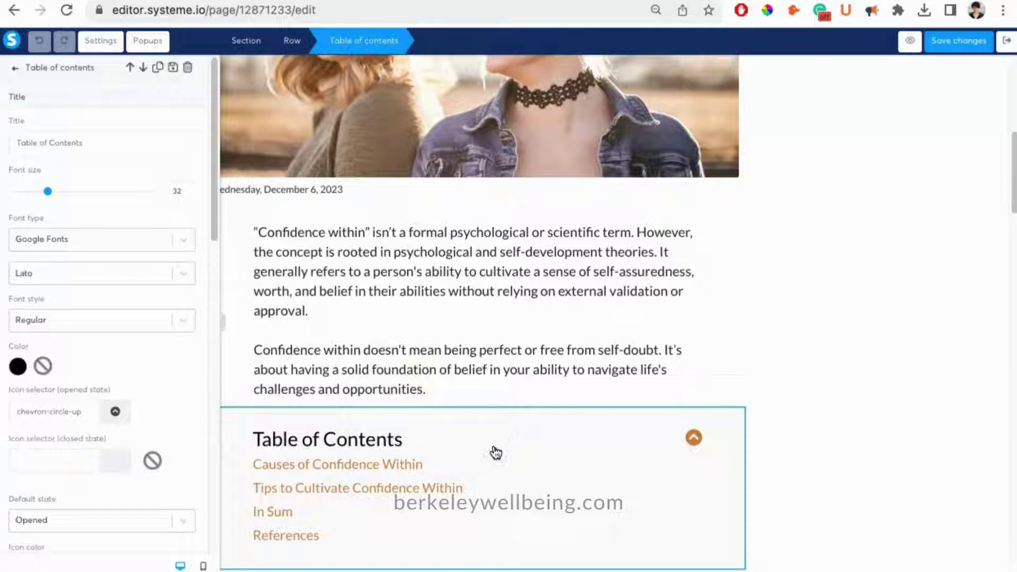
scroll(496, 451, down, 2)
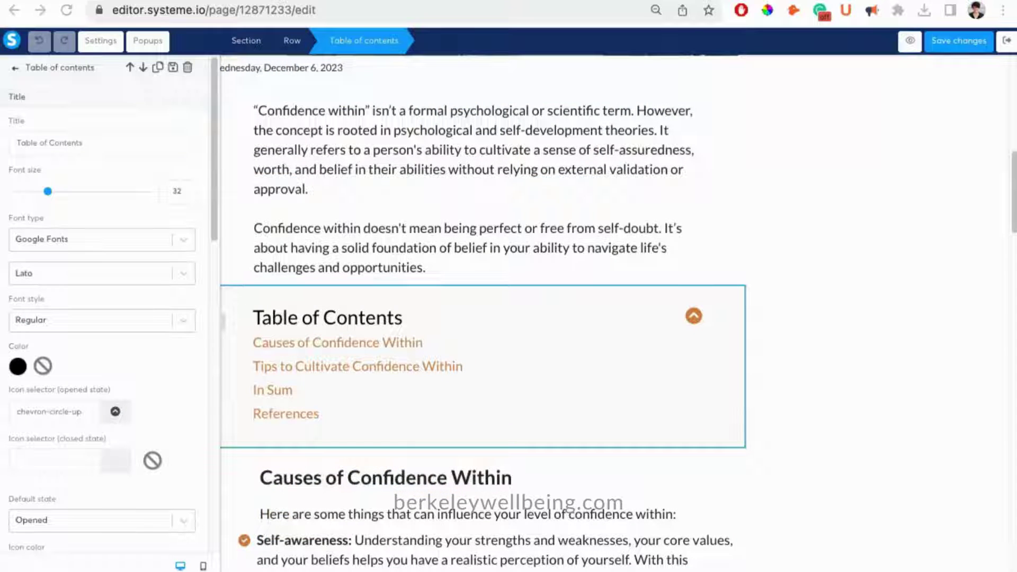
click(398, 409)
click(399, 411)
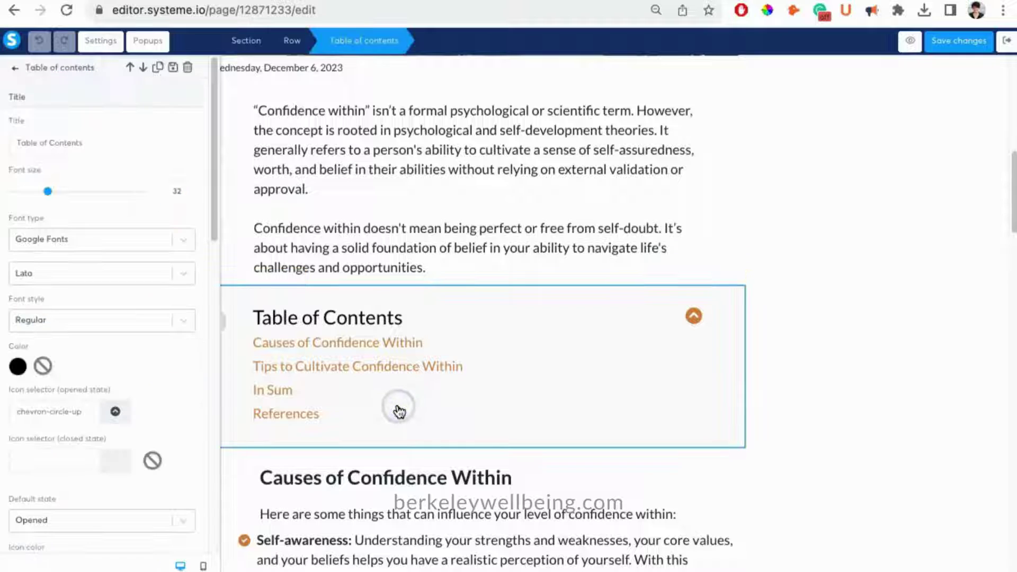
click(16, 367)
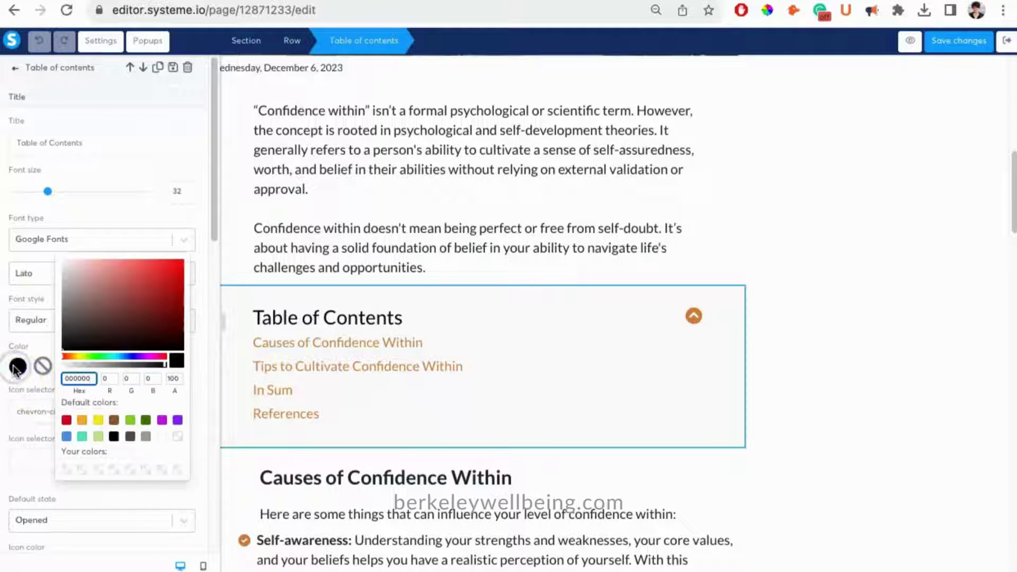
click(17, 366)
Set the Table of Contents link colour to teal (50E3C2)
scroll(23, 395, down, 5)
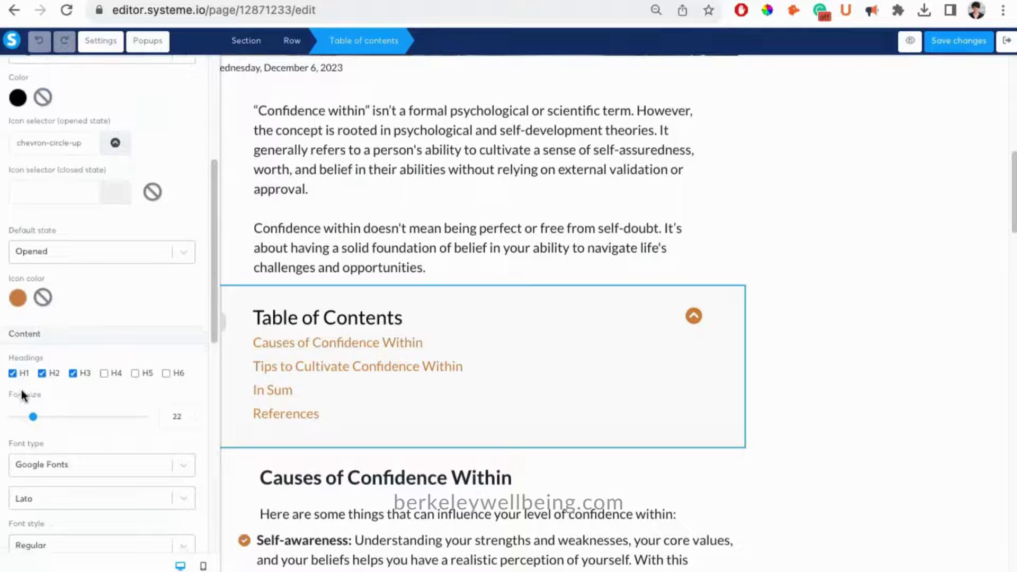
click(17, 301)
click(18, 303)
scroll(18, 325, down, 4)
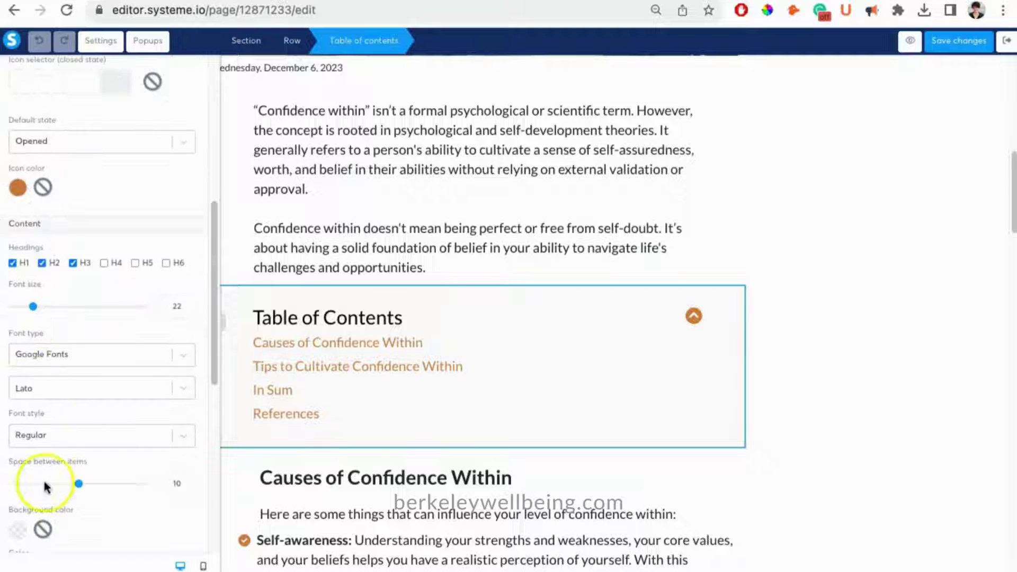
click(19, 467)
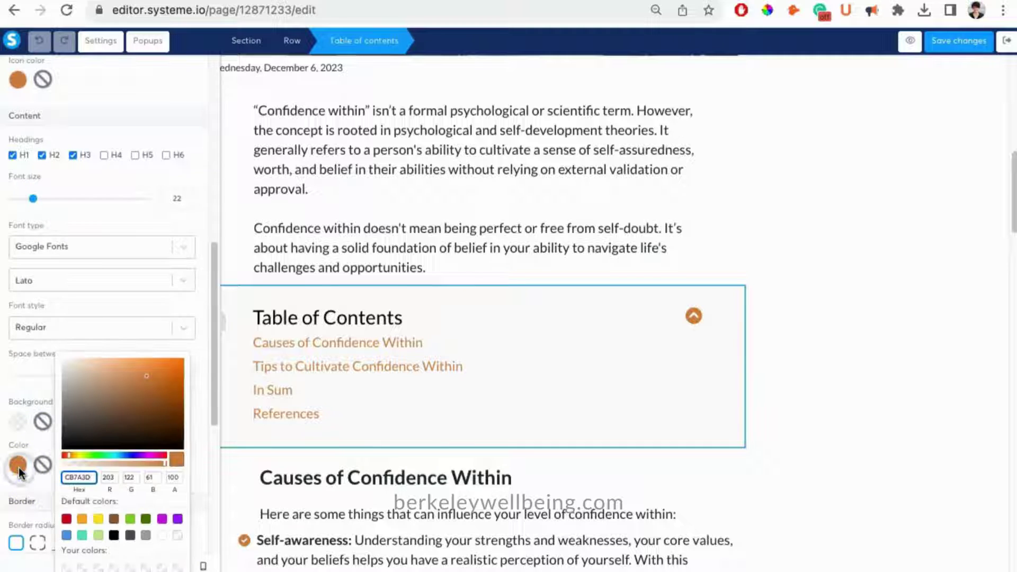
click(82, 536)
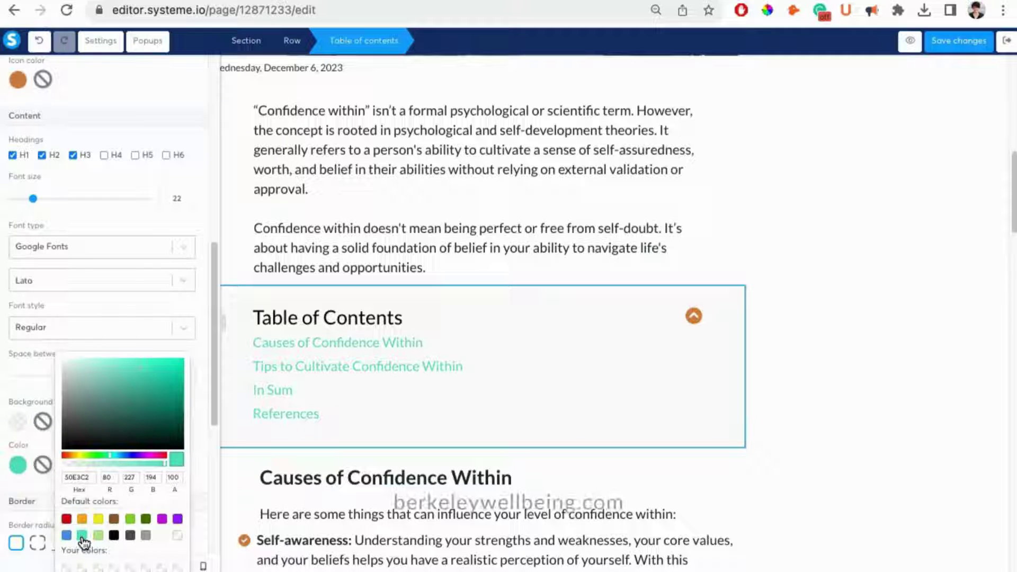
click(198, 472)
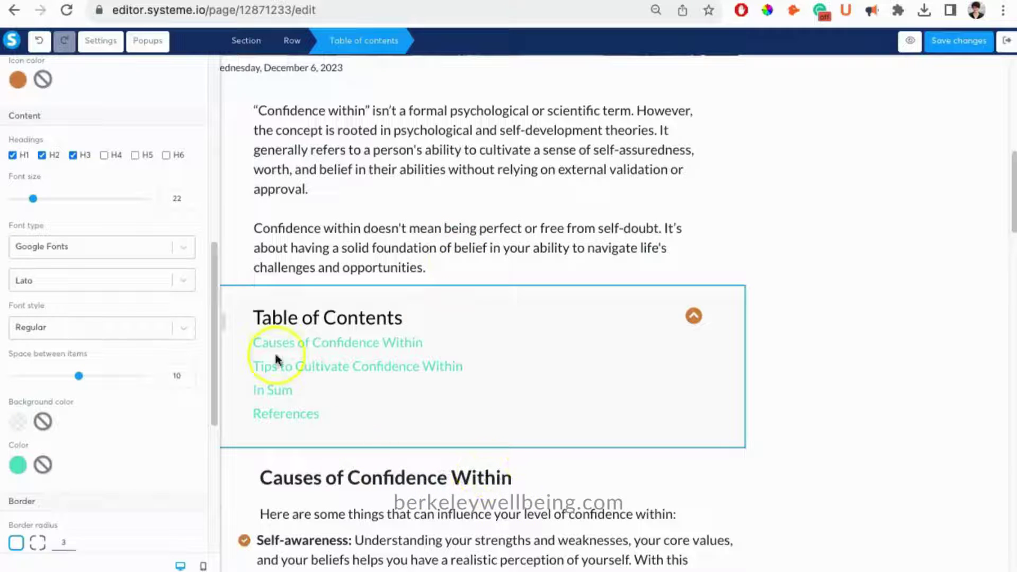
Add a Lorem ipsum text block above the Table of Contents, adjust its line height, then delete it
click(321, 229)
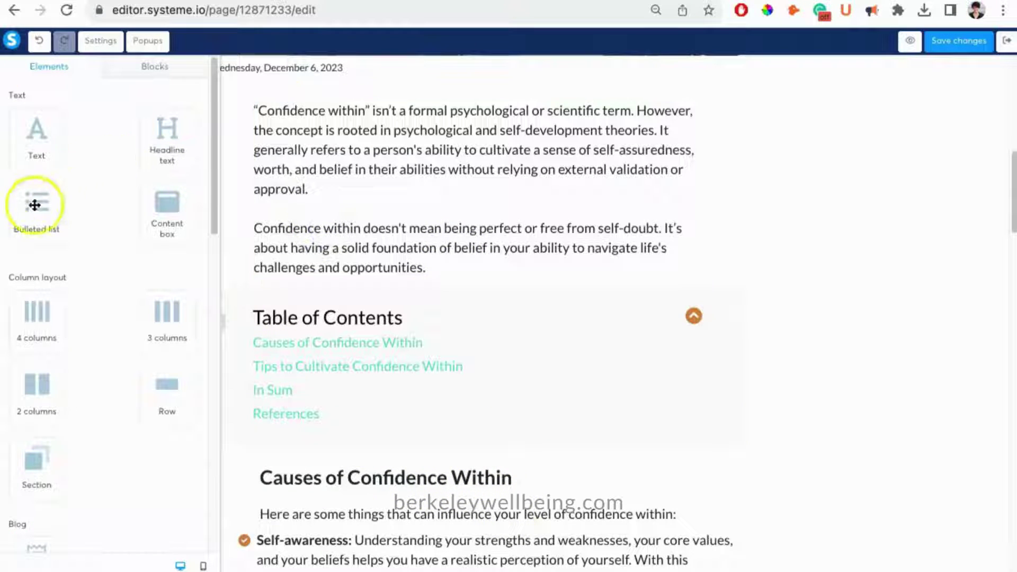
drag(37, 146, 363, 263)
click(390, 309)
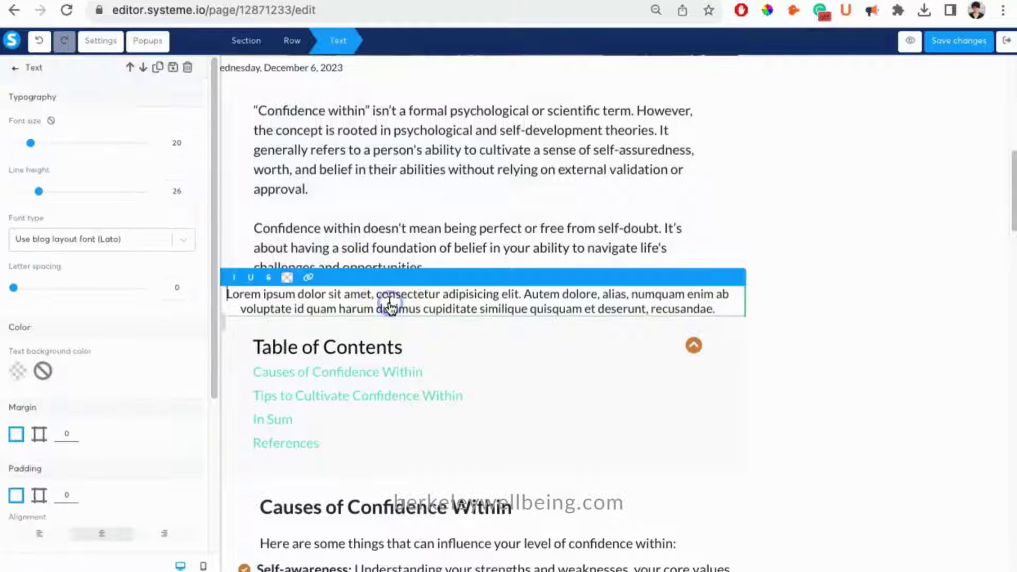
mouse_move(39, 192)
mouse_down()
mouse_move(93, 201)
mouse_move(49, 203)
mouse_up()
click(825, 308)
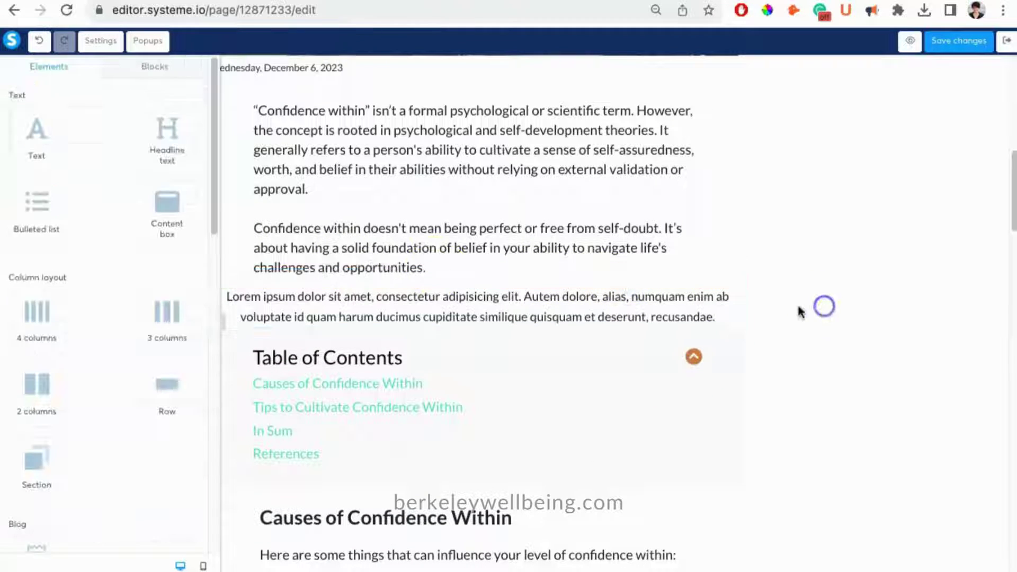
click(736, 278)
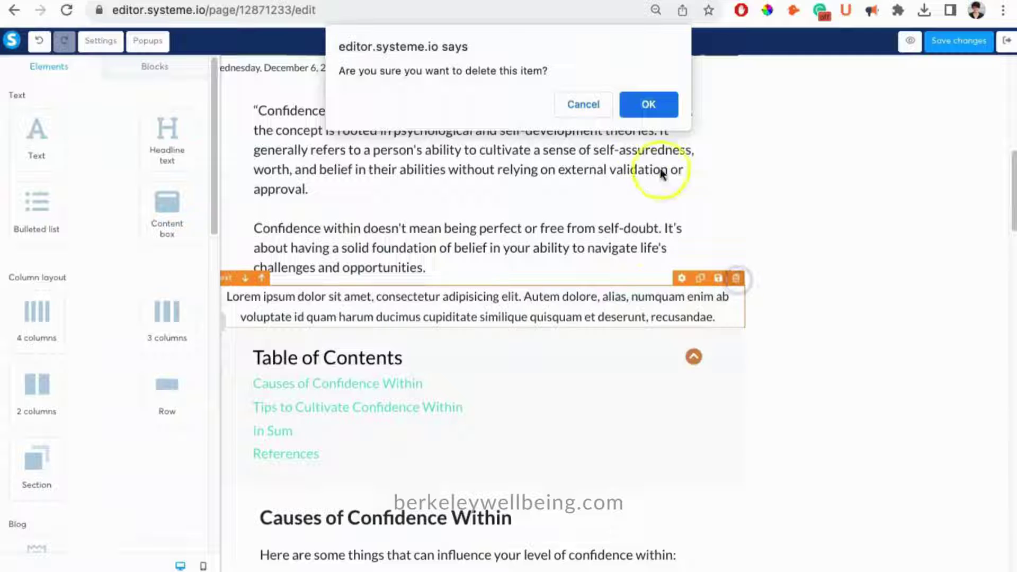
click(636, 106)
Duplicate the intro line and the Causes of Confidence Within heading, moving the copy below
scroll(587, 443, down, 5)
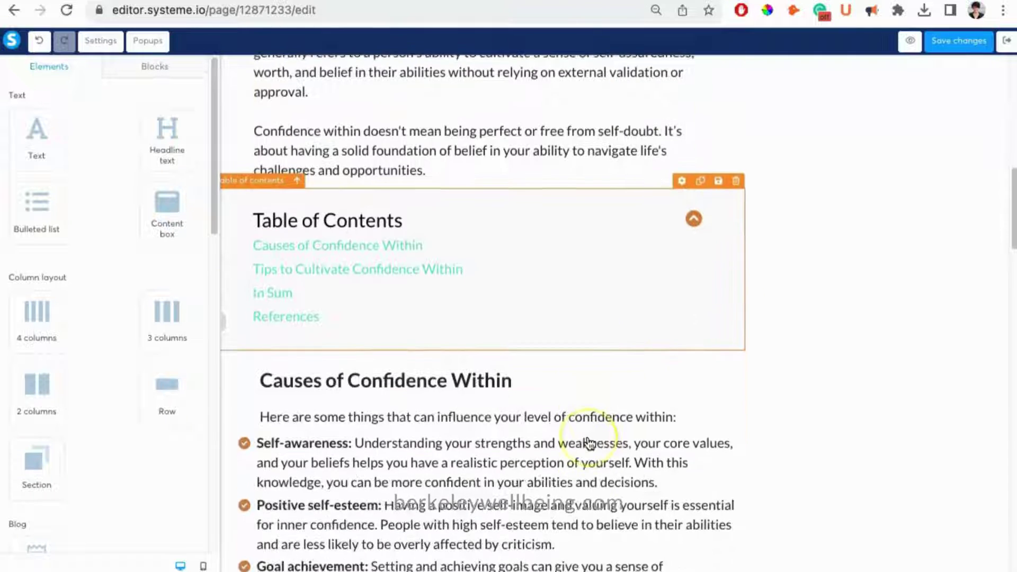
click(621, 369)
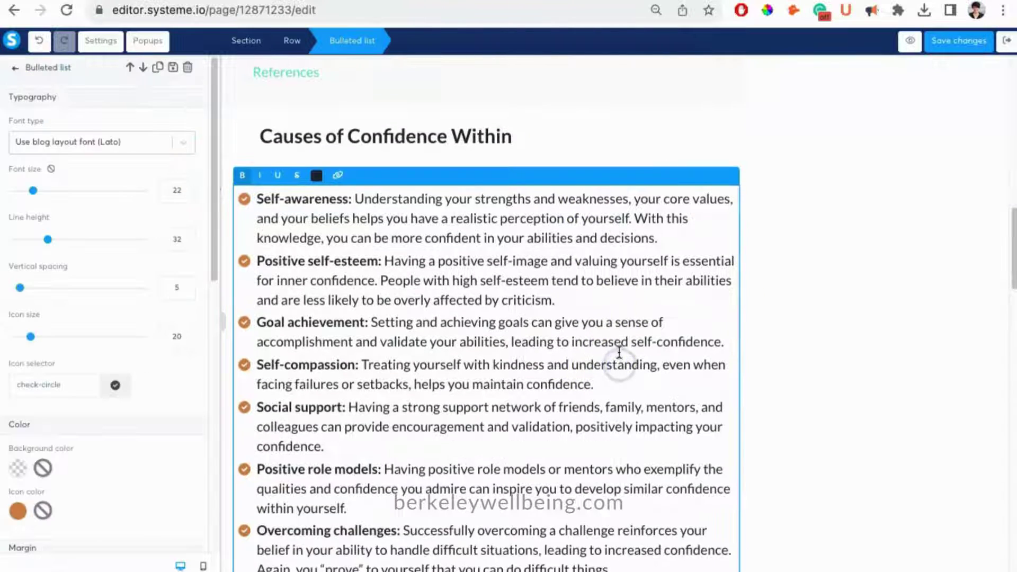
scroll(728, 234, up, 1)
click(771, 249)
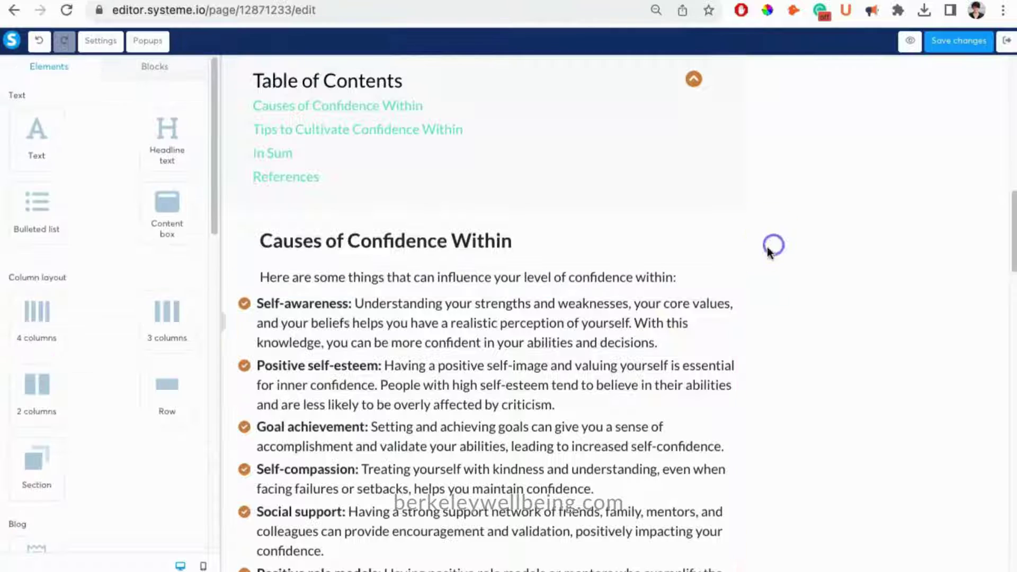
click(694, 277)
click(742, 268)
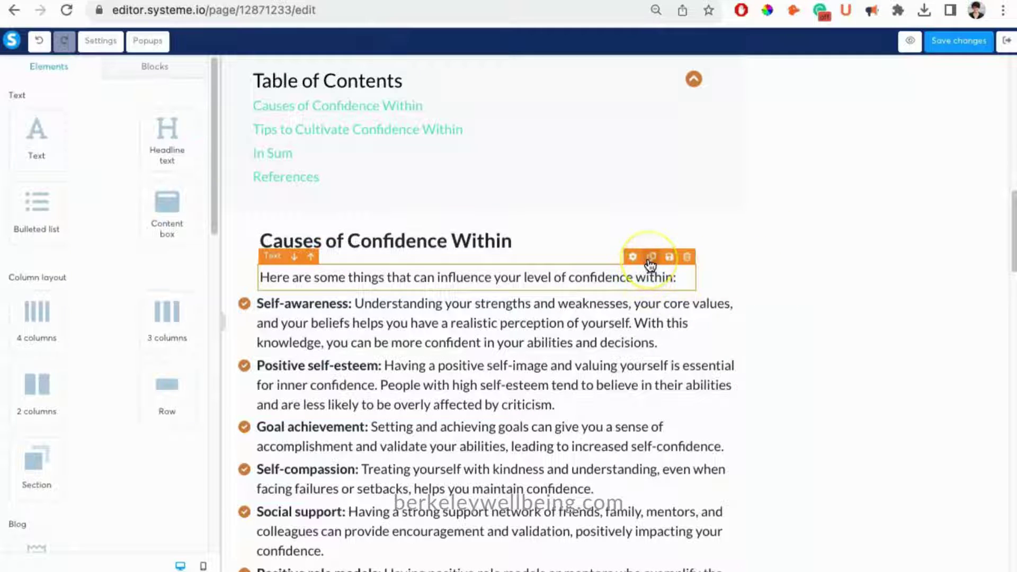
click(650, 258)
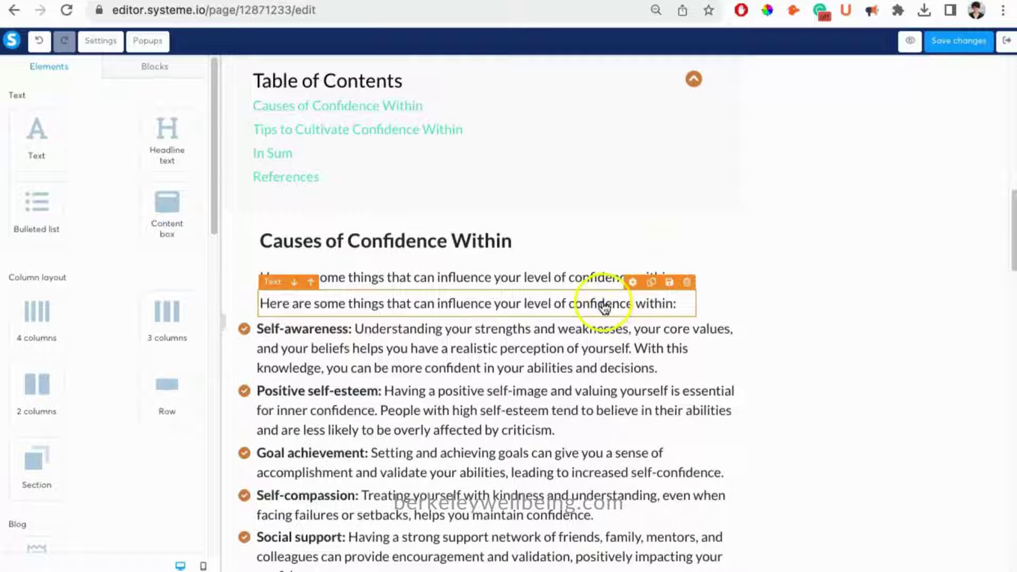
click(652, 220)
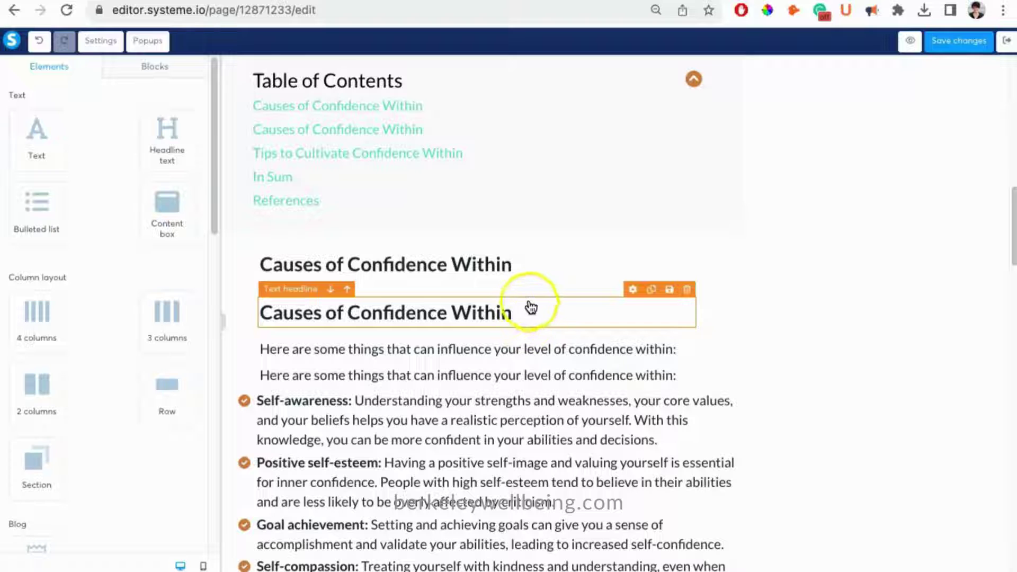
drag(532, 308, 532, 352)
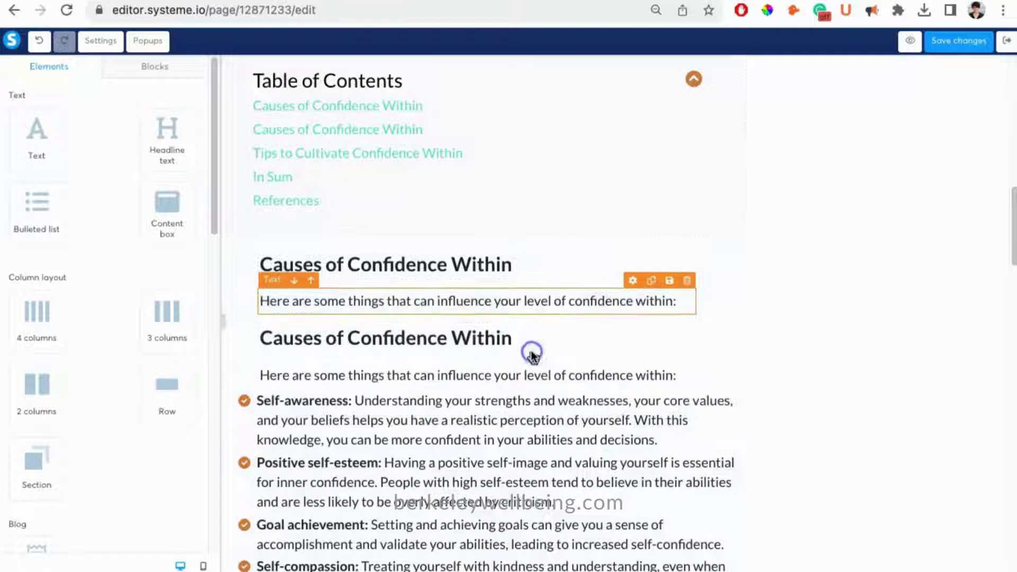
Retype the copies as 'Something here' heading and 'somehi' paragraph, then save and exit
triple_click(498, 342)
text(S)
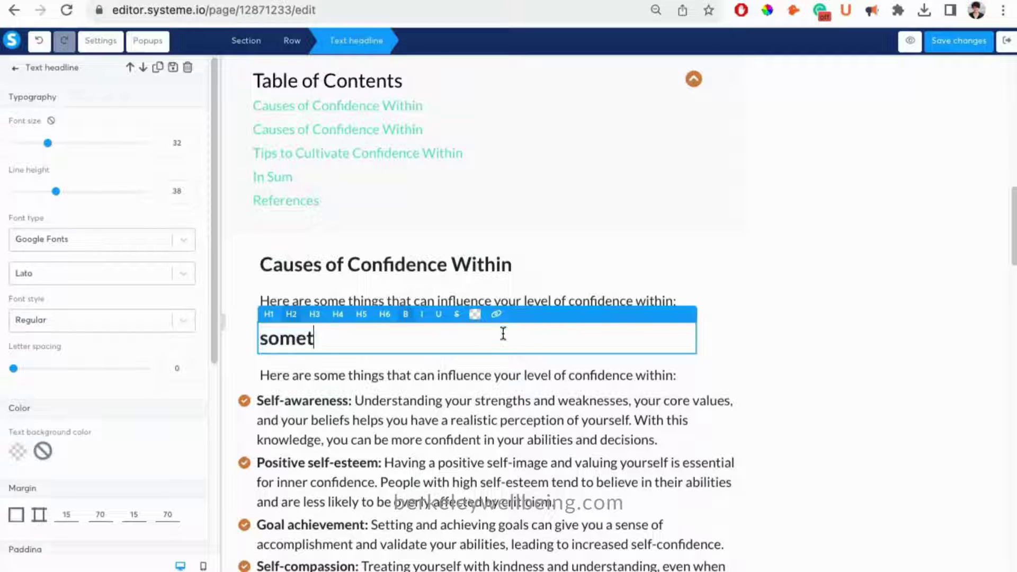
text(omething here)
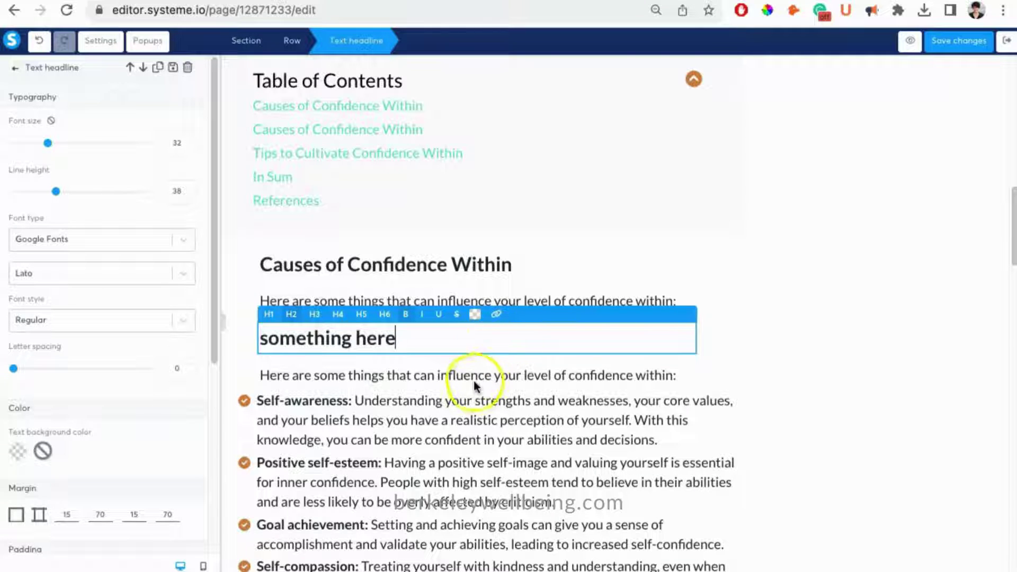
triple_click(474, 377)
text(somehitng)
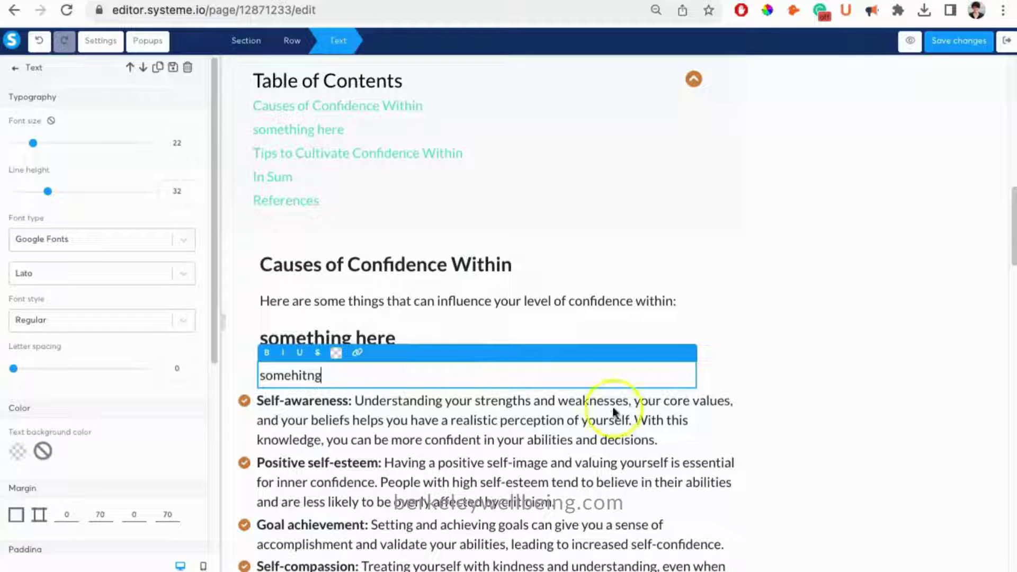
click(768, 409)
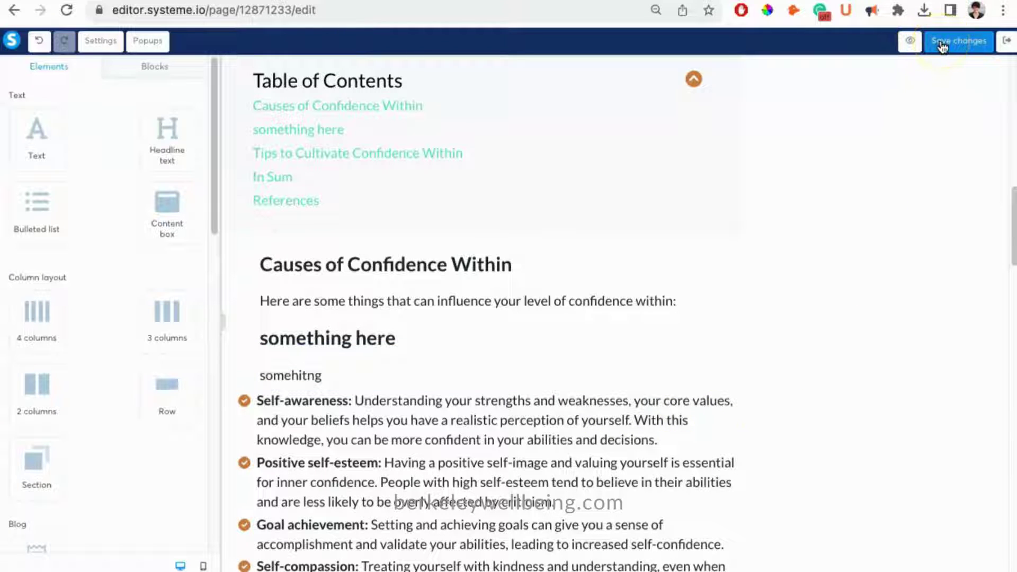
click(1008, 42)
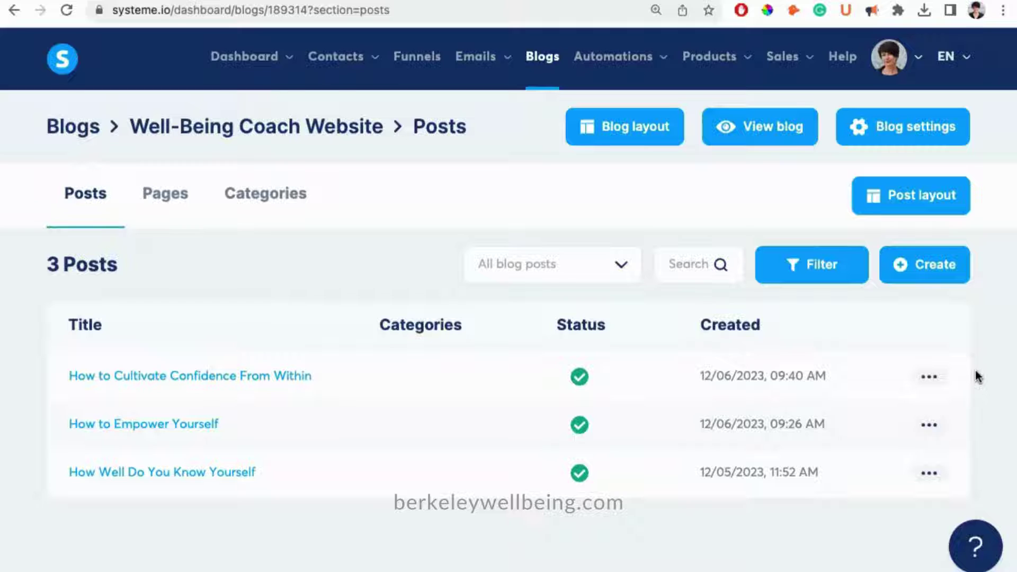
click(929, 377)
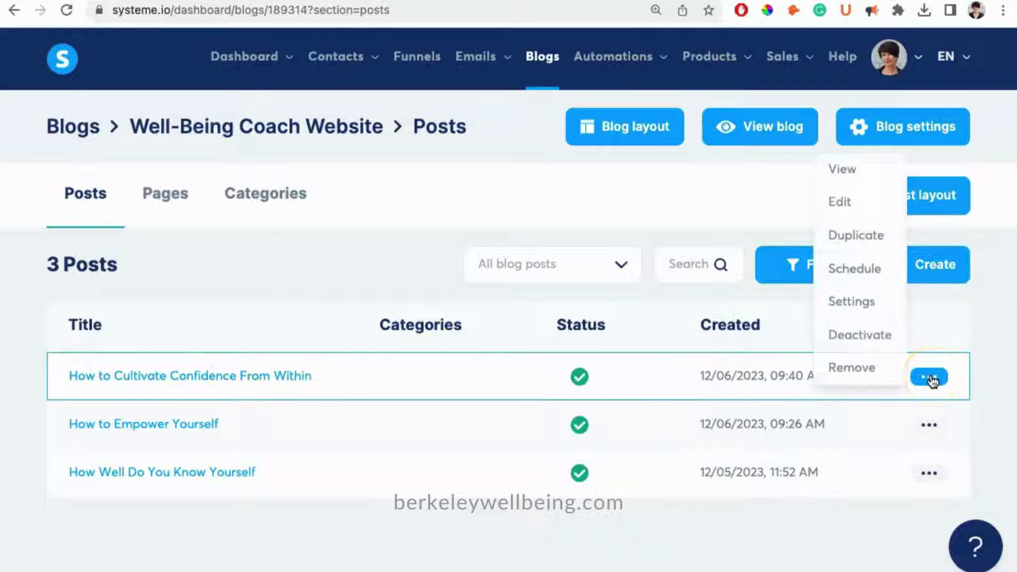
click(900, 371)
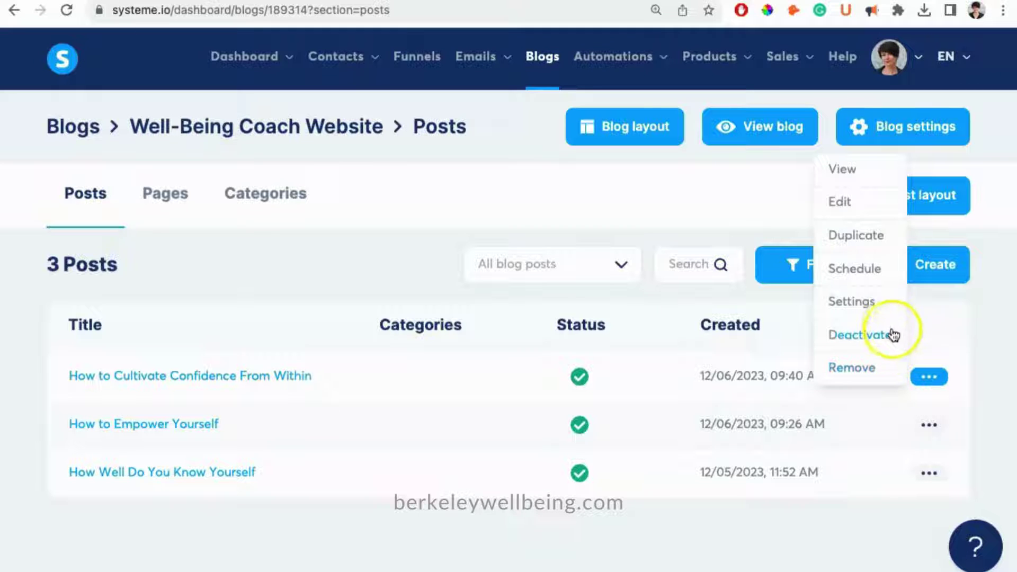
click(851, 303)
double_click(511, 219)
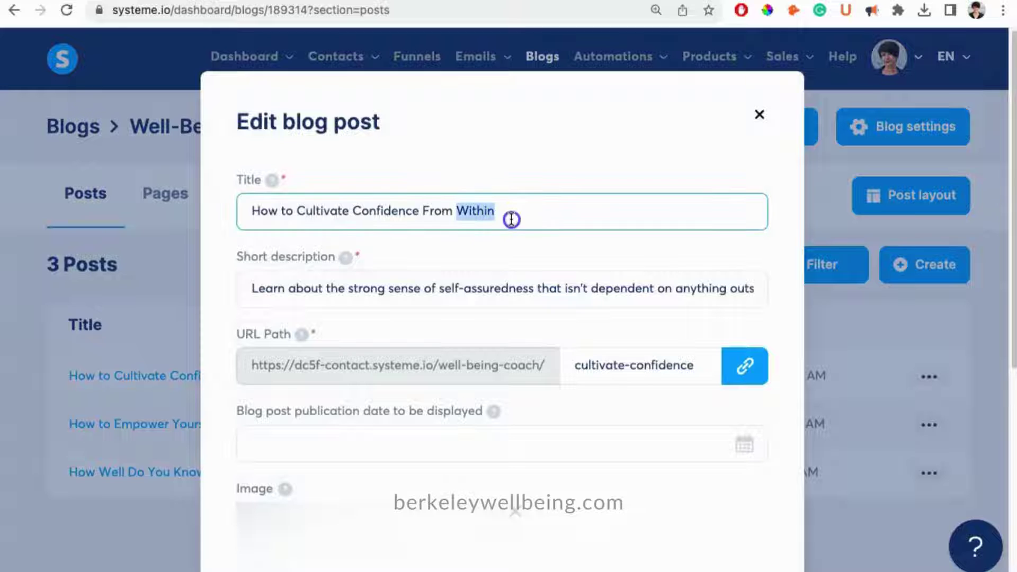
key(ctrl+a)
text(chan)
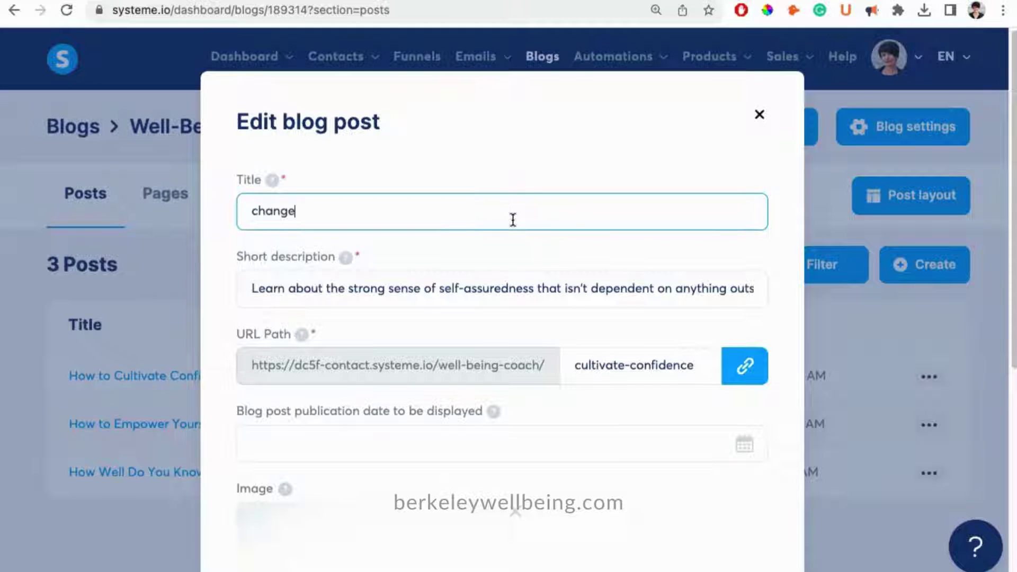
triple_click(630, 367)
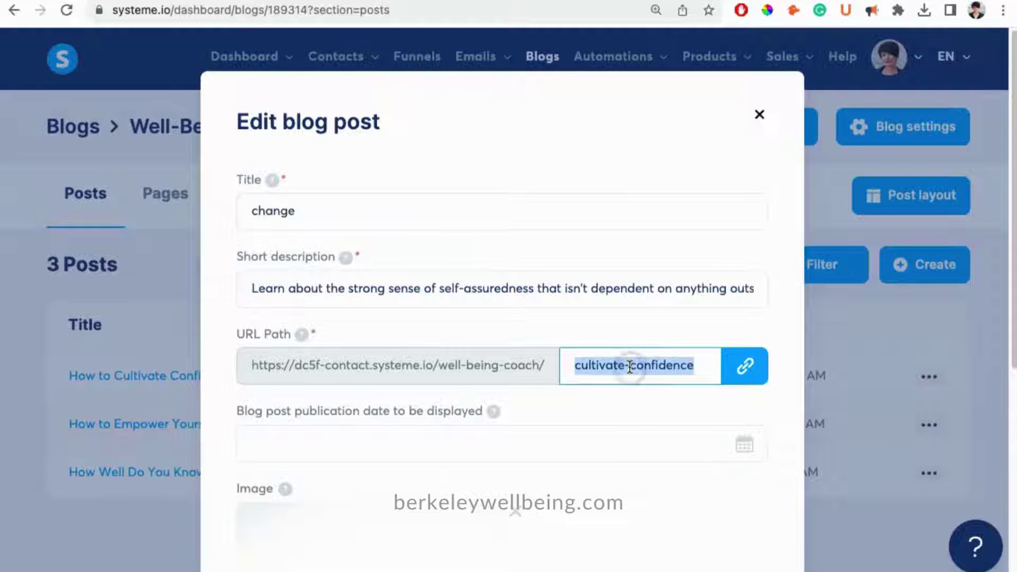
text(change)
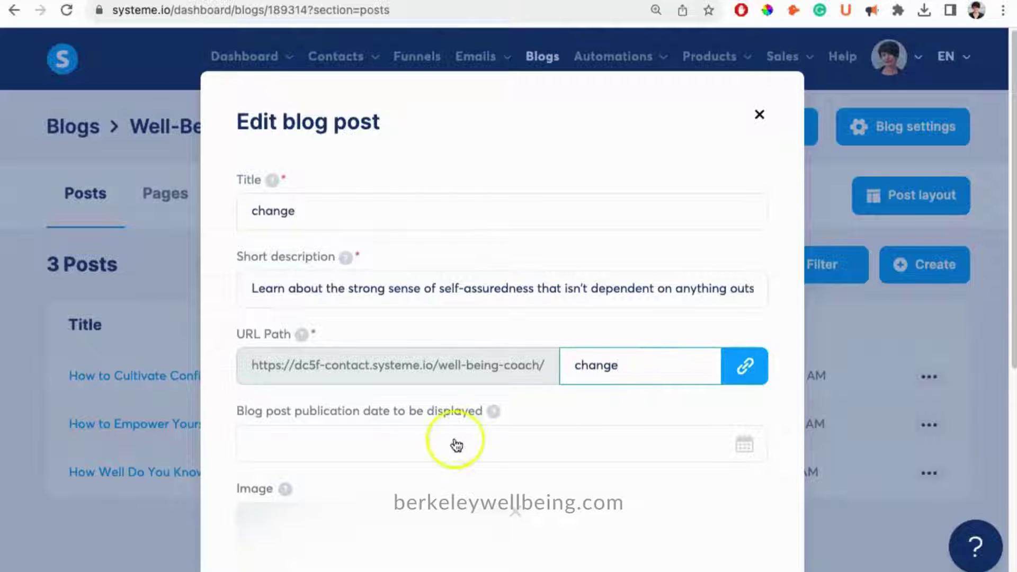
scroll(415, 504, down, 3)
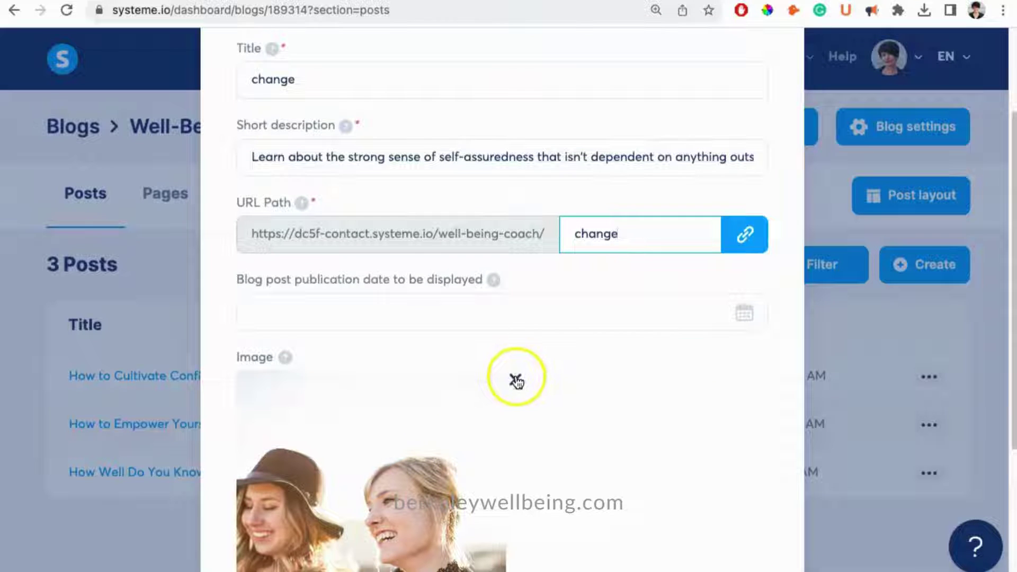
scroll(634, 433, down, 2)
scroll(632, 429, down, 2)
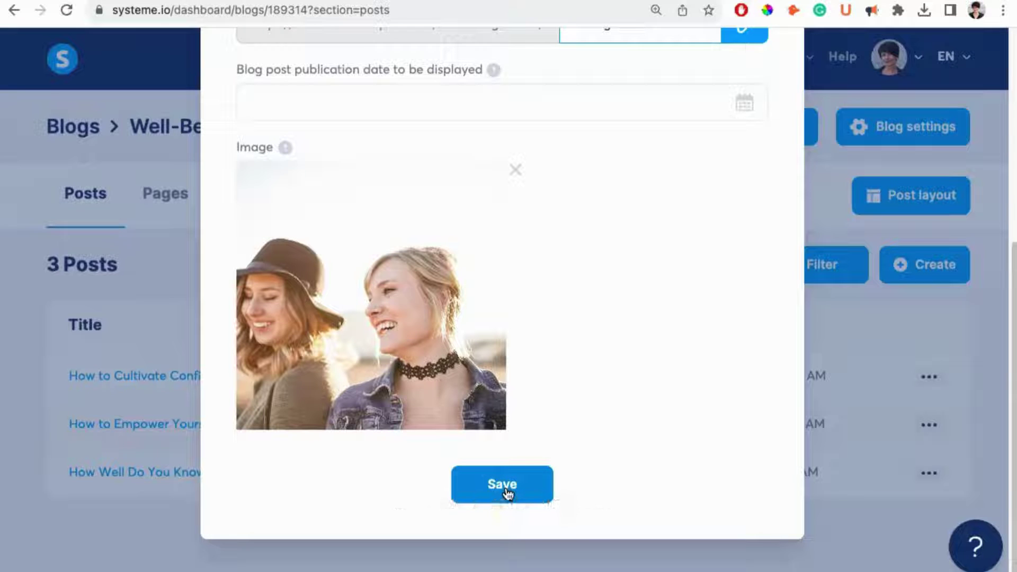
click(503, 485)
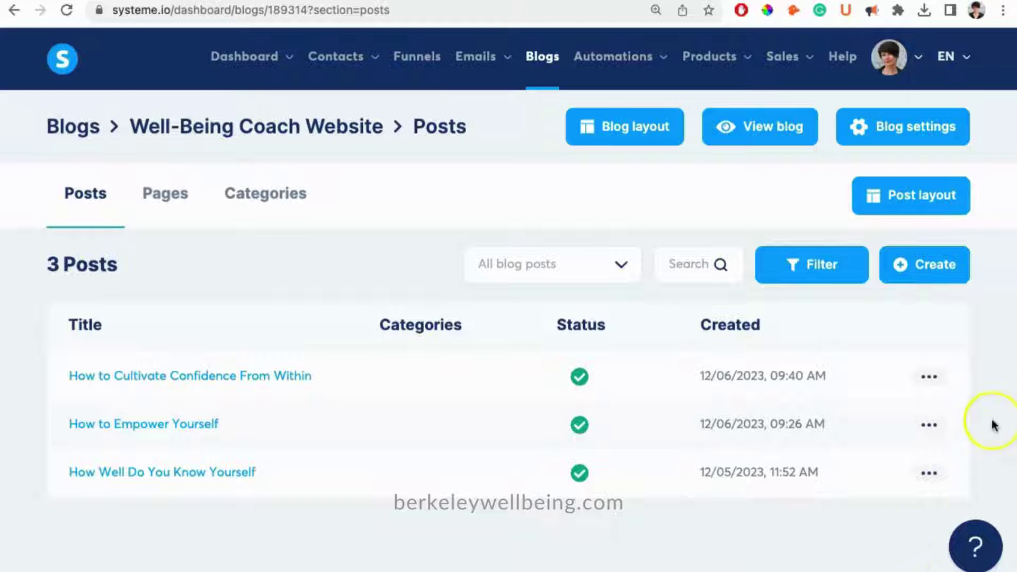
Duplicate the first post, How to Cultivate Confidence From Within, and confirm the copy
click(989, 298)
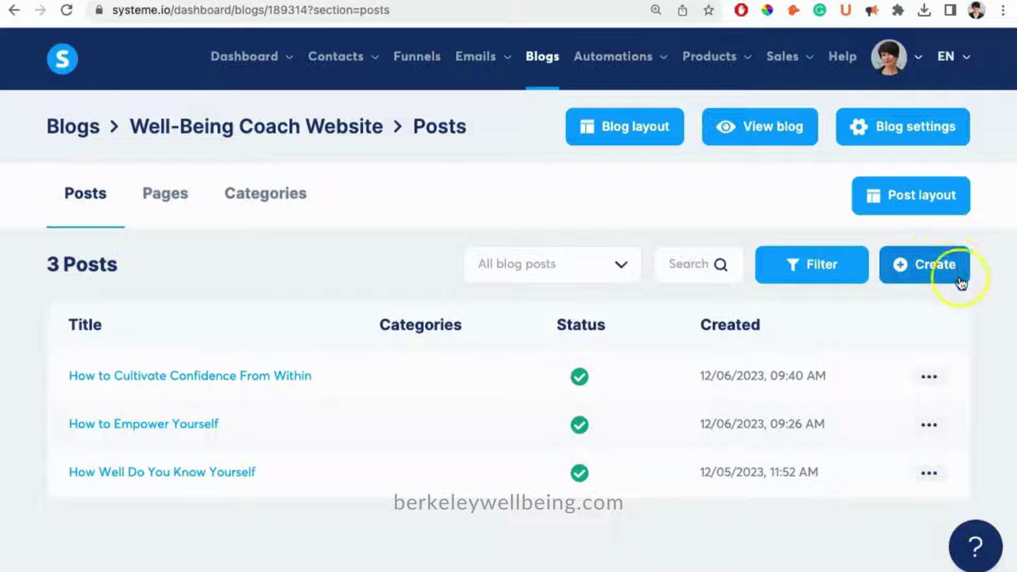
click(938, 379)
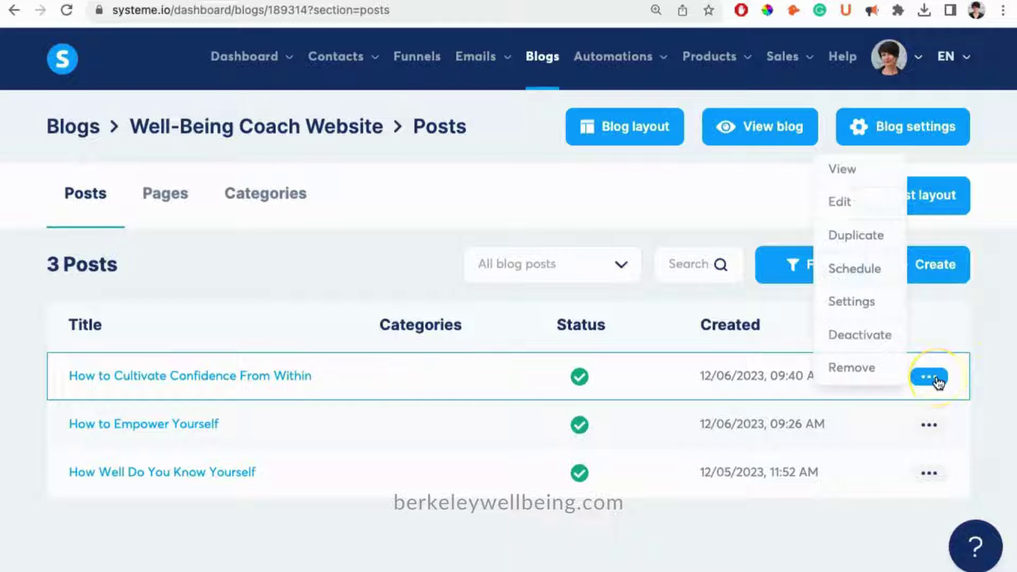
click(919, 380)
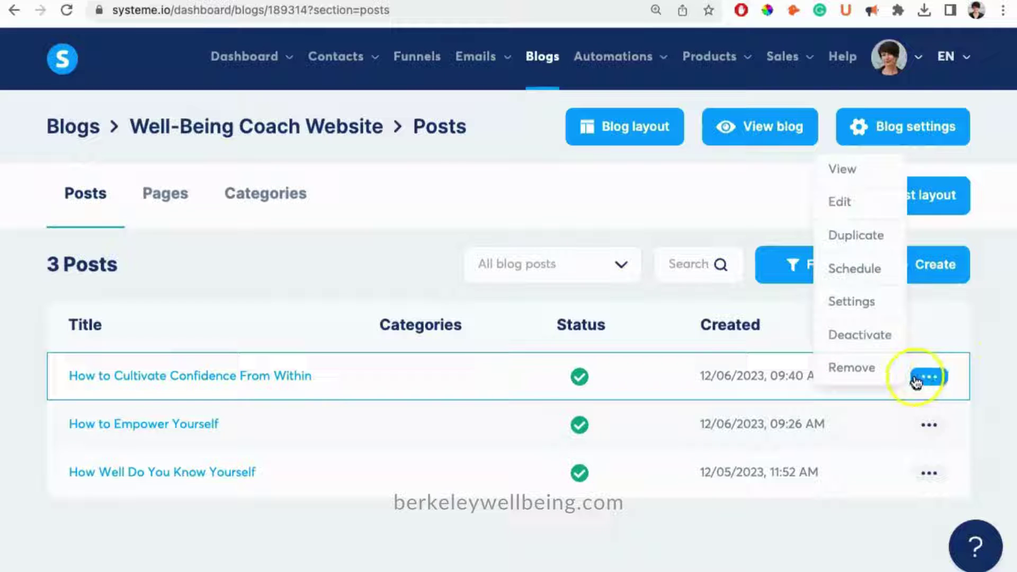
click(927, 380)
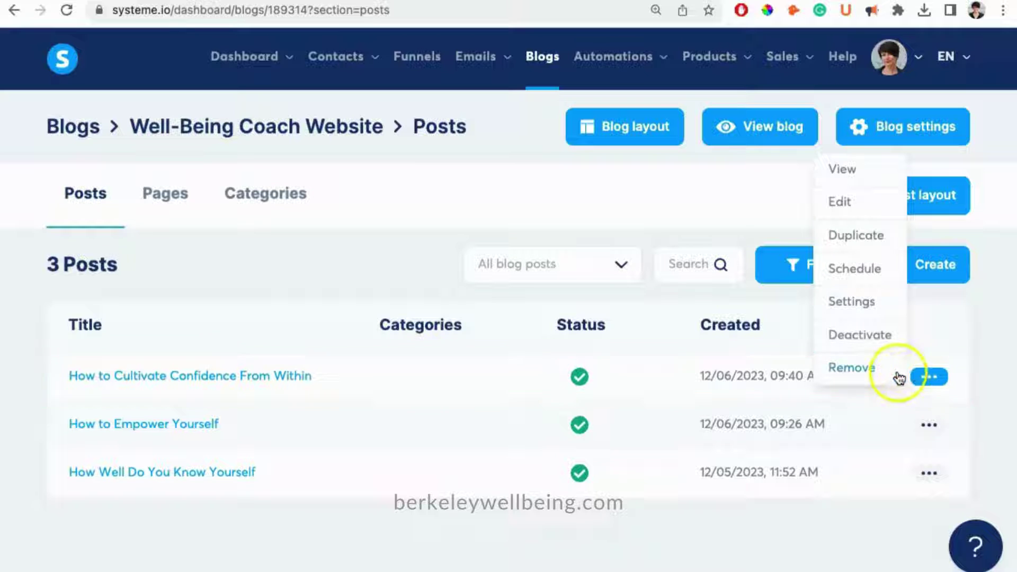
click(886, 246)
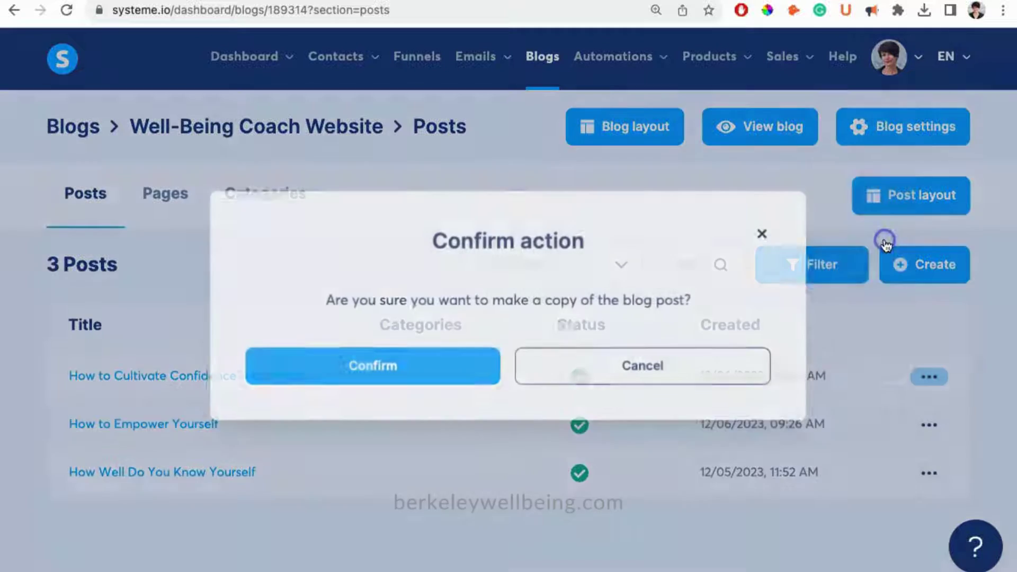
click(444, 372)
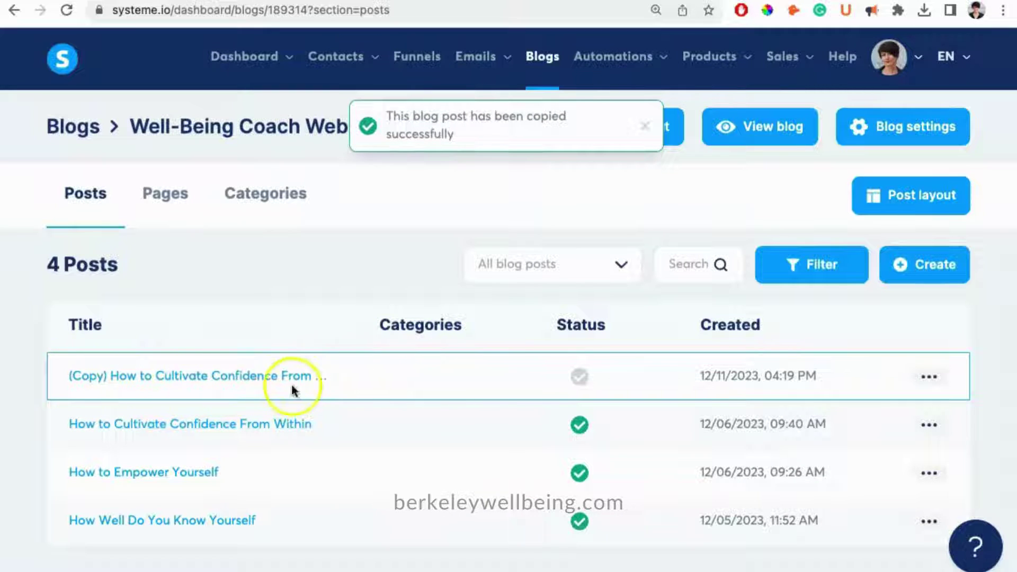
Scroll the berkeleywellbeing page to the 'Get great, science-based wellness articles now' downloads
click(929, 377)
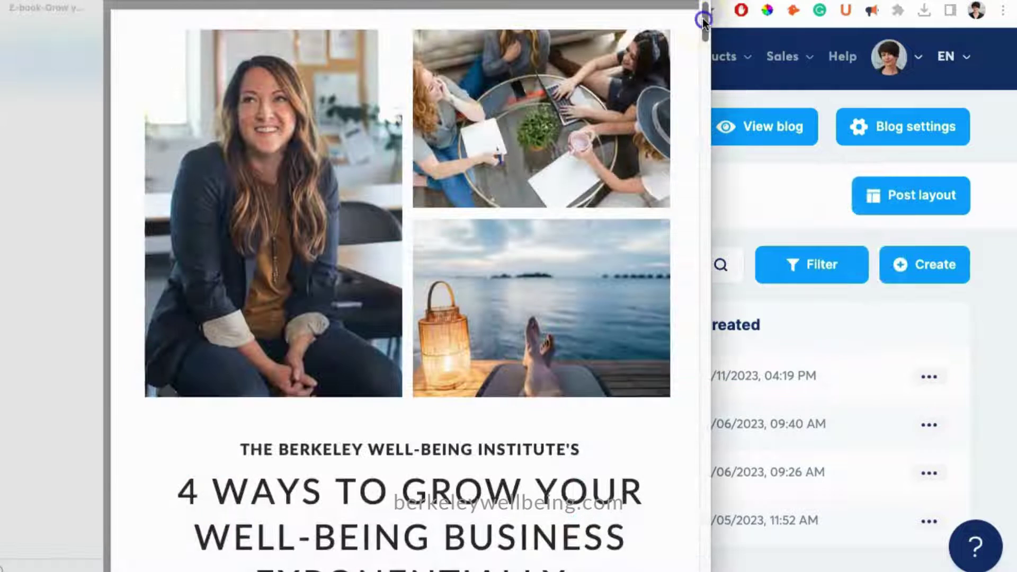
drag(704, 21, 699, 41)
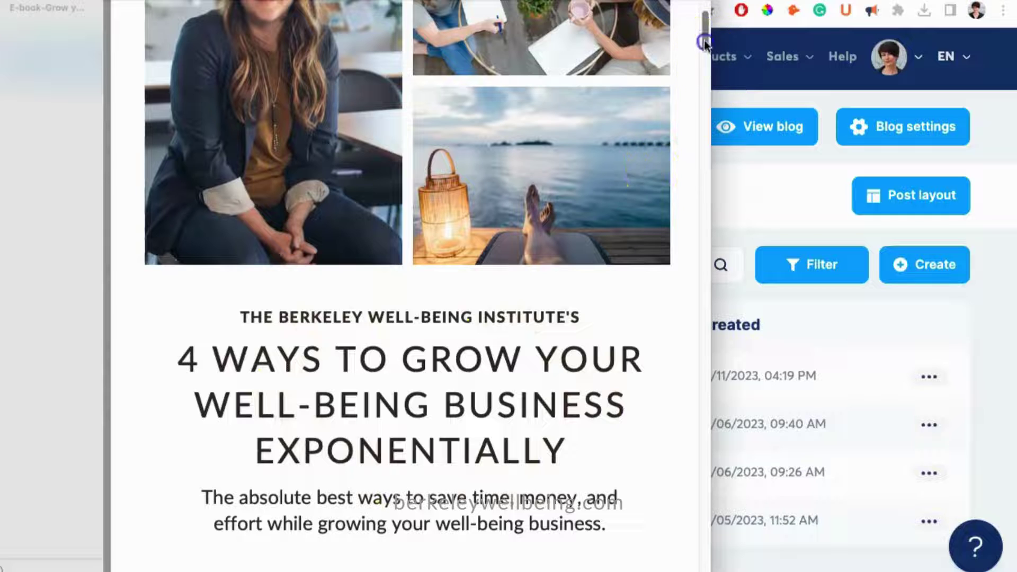
drag(704, 40, 694, 260)
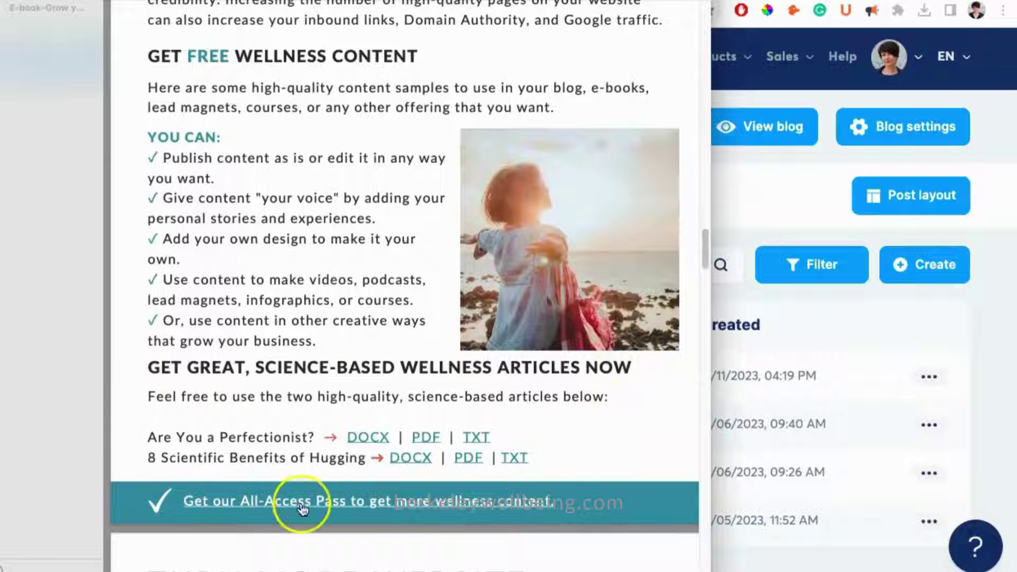
click(112, 378)
drag(112, 379, 105, 387)
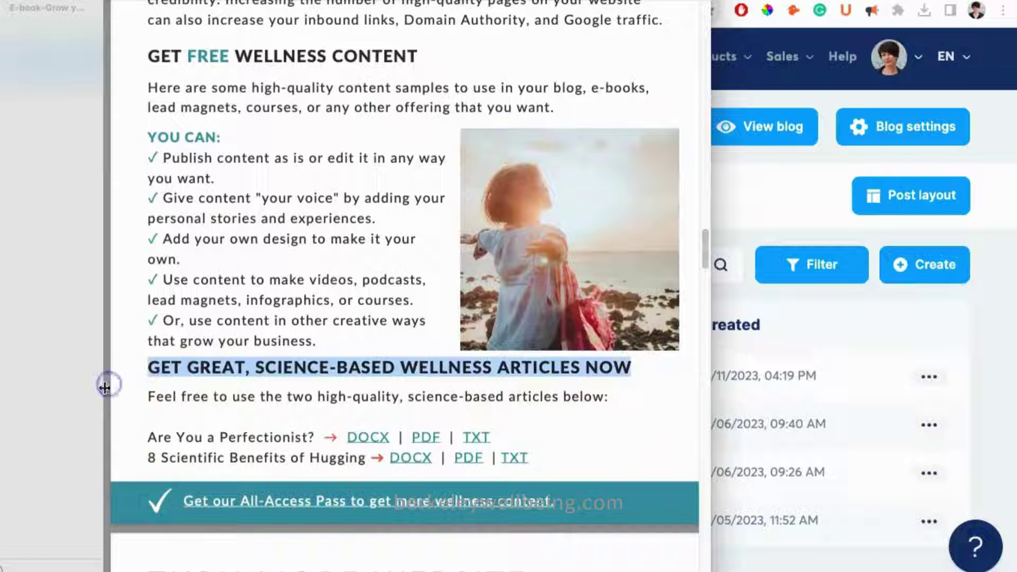
click(127, 412)
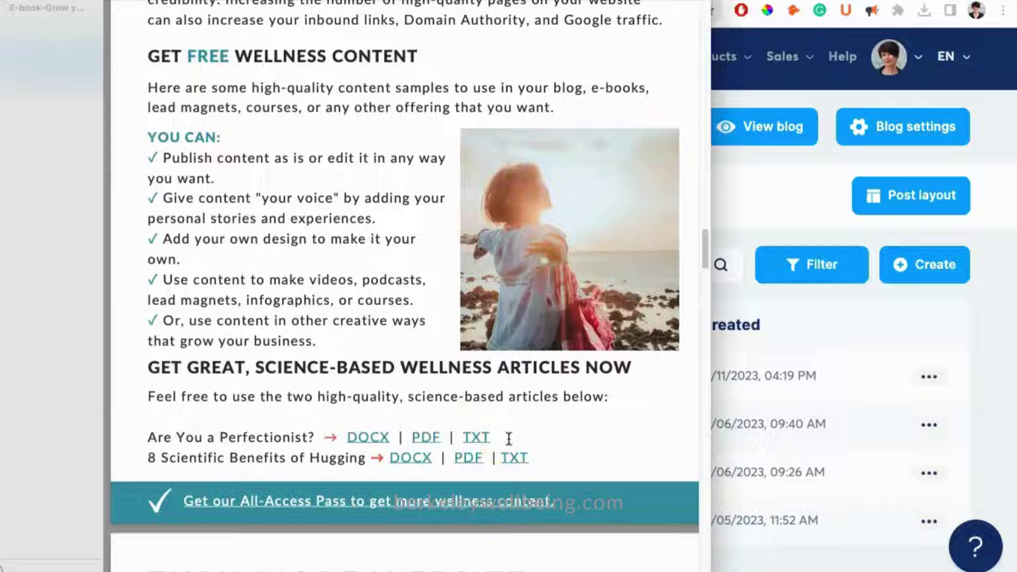
Open the article's TXT version in TextEdit and select the title 'Are You a Perfectionist?'
click(480, 439)
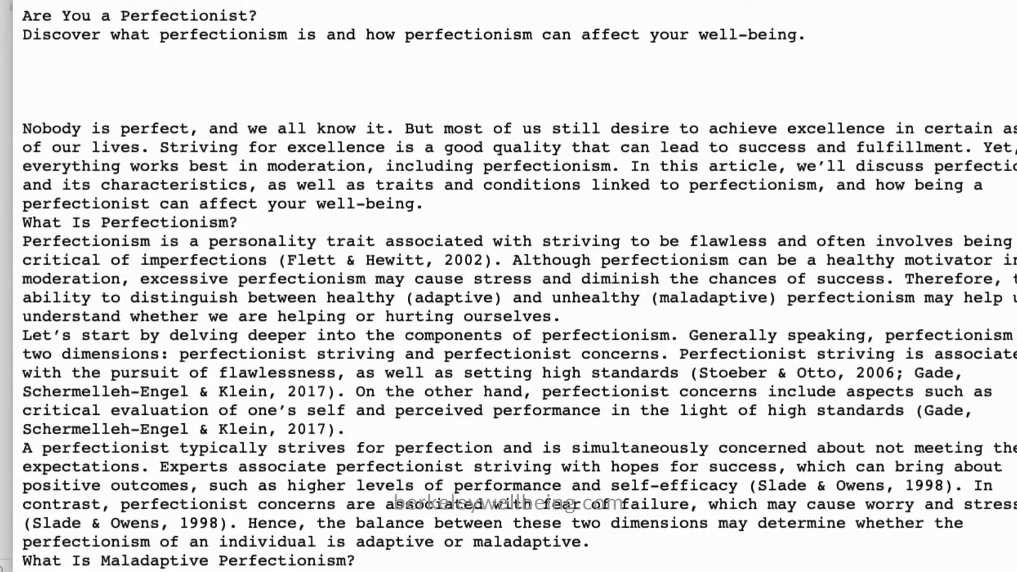
drag(1015, 556, 991, 554)
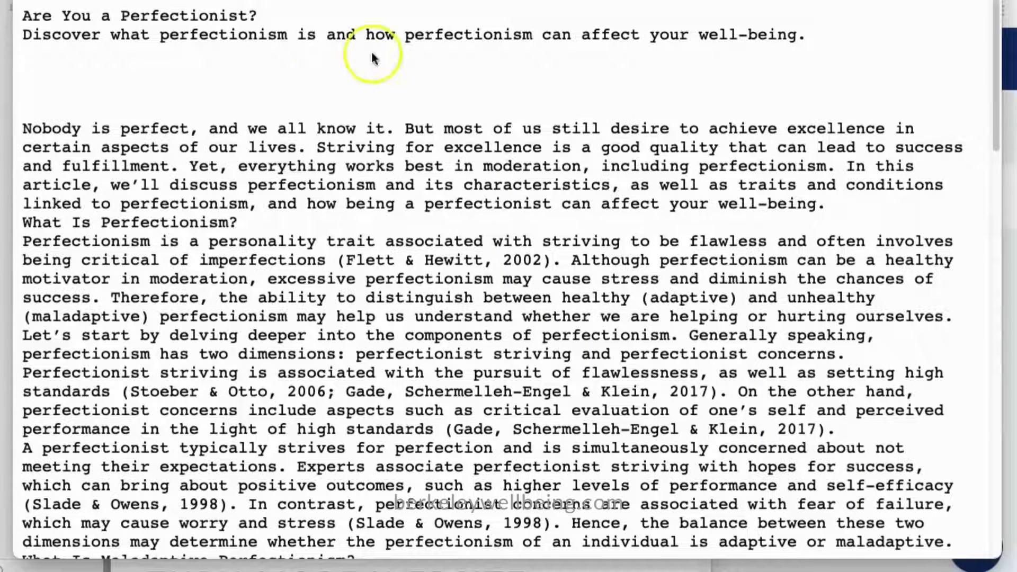
click(271, 12)
drag(274, 15, 6, 14)
key(super+c)
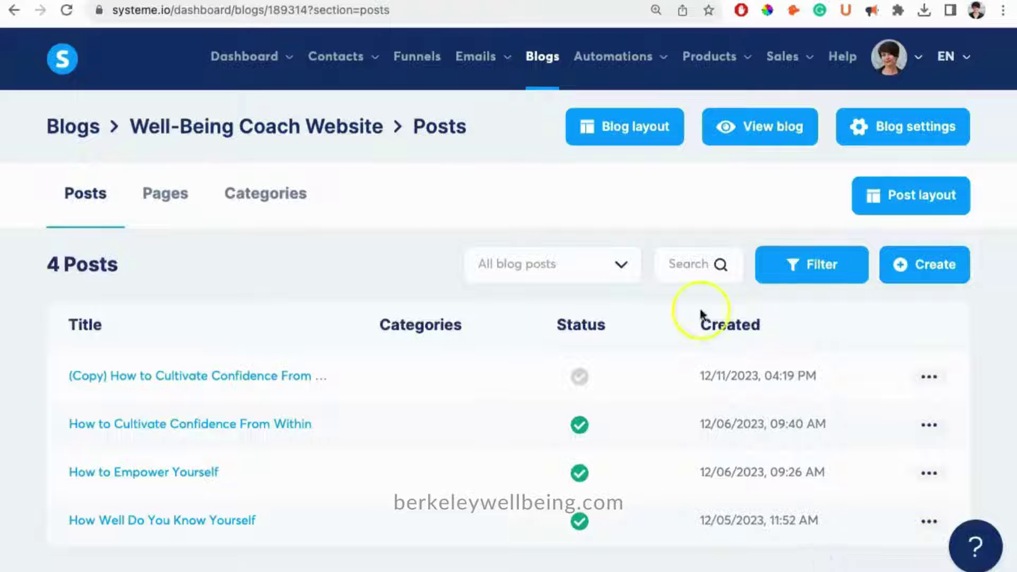
In the copied post's settings, paste 'Are You a Perfectionist?' as the title
click(930, 376)
click(862, 334)
triple_click(556, 213)
key(super+v)
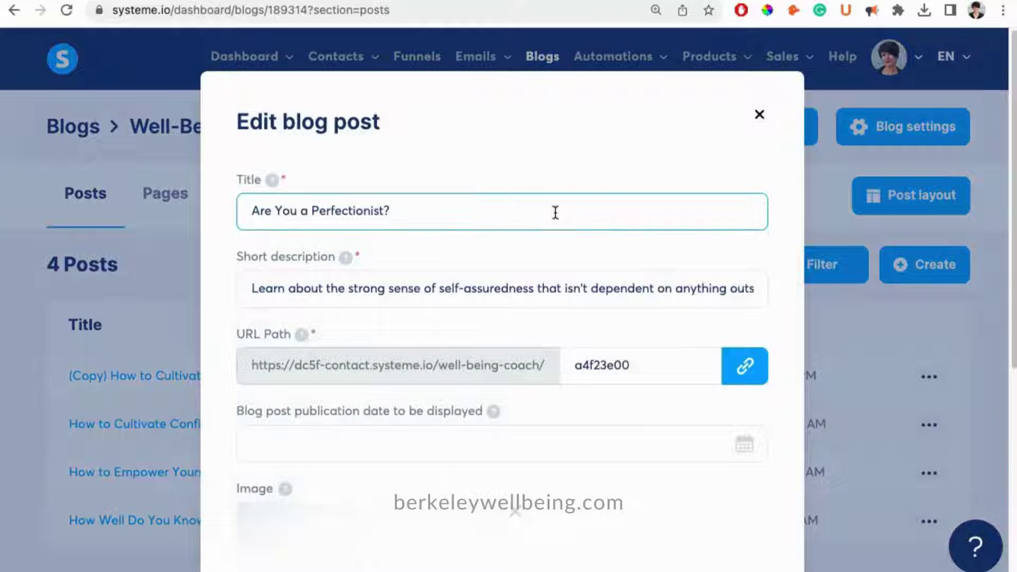
Paste the article subtitle as the short description and set the URL path to 'perfectionist'
key(super+Tab)
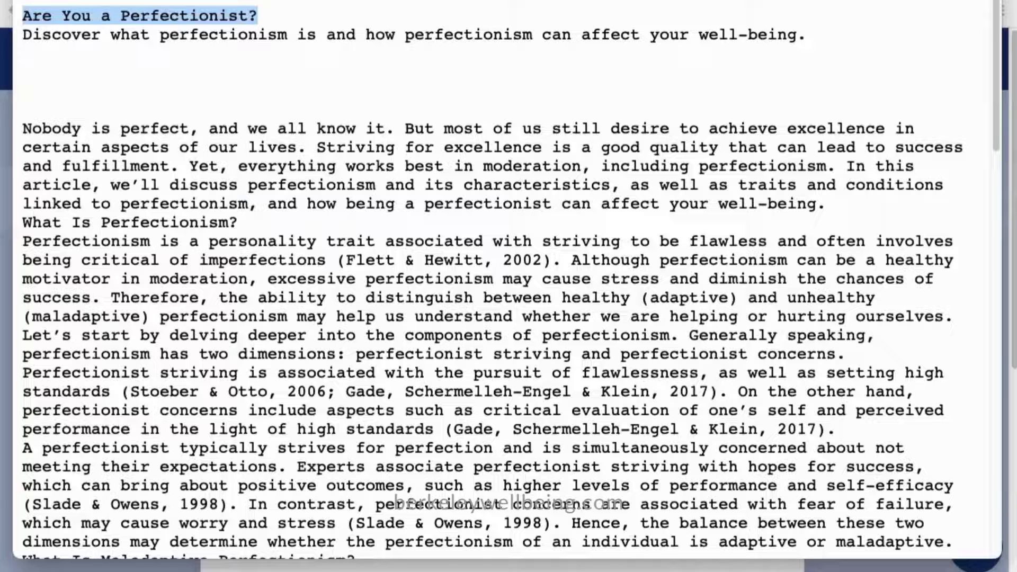
drag(806, 33, 22, 41)
key(super+c)
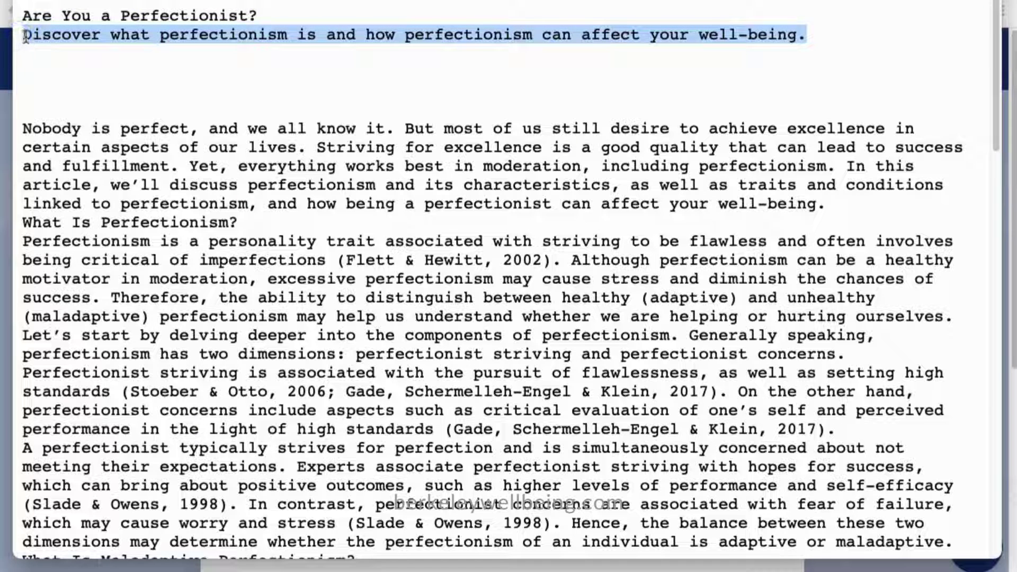
key(super+Tab)
triple_click(447, 295)
key(super+v)
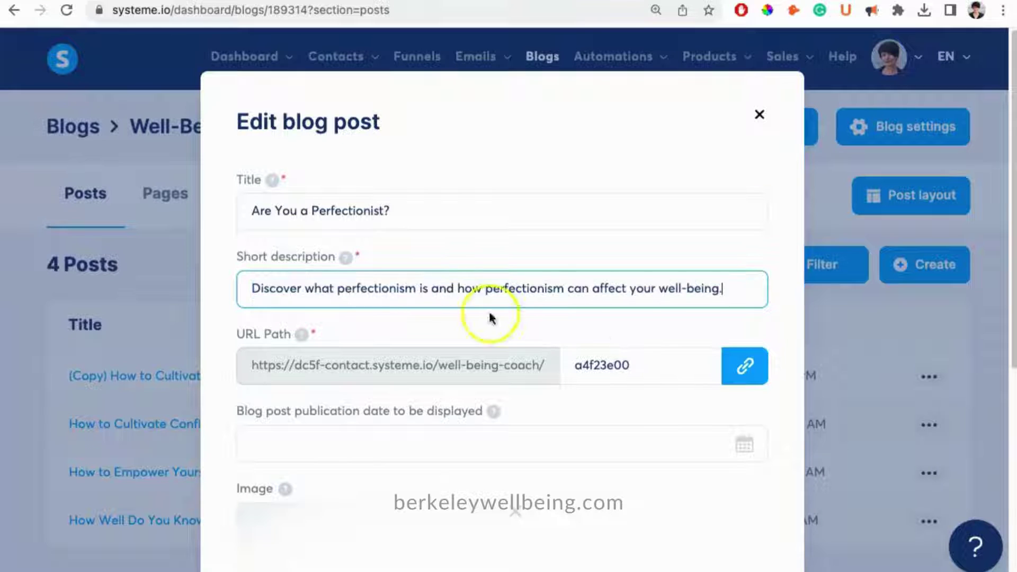
double_click(650, 362)
text(perfectionist)
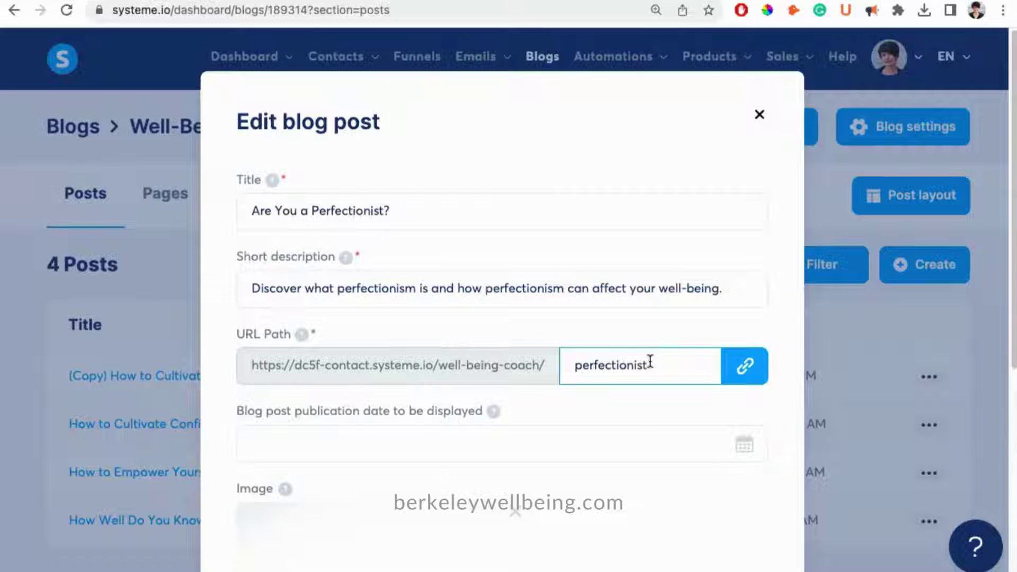
click(648, 490)
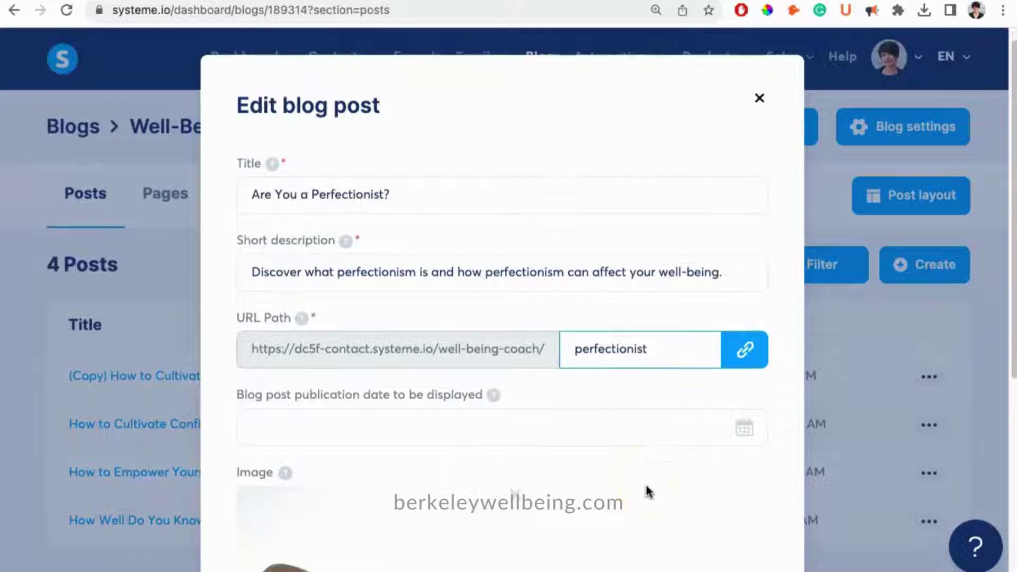
scroll(648, 490, down, 5)
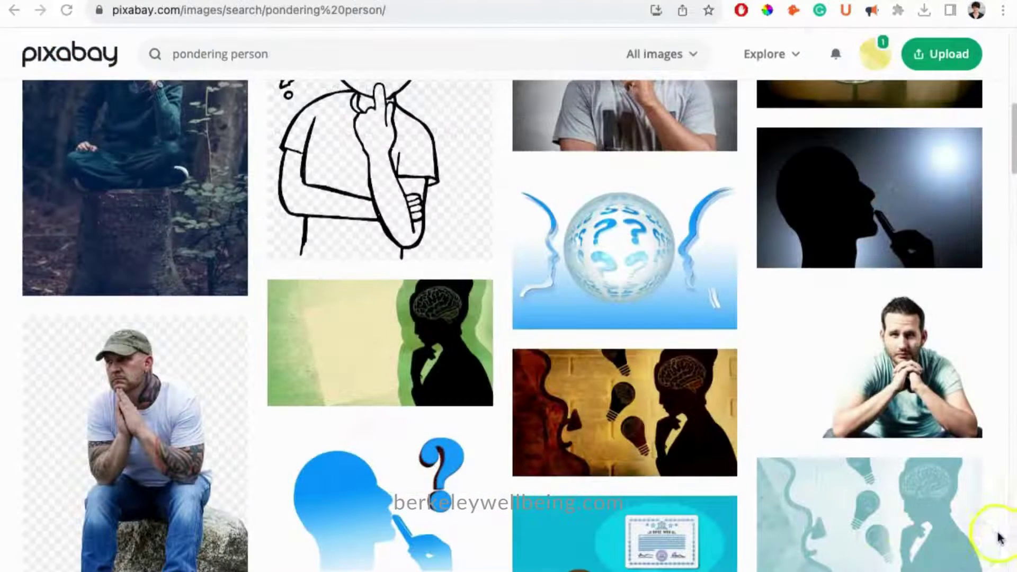
From the 'pondering person' results, download the thoughtful man photo at 1280×853 as man-6006515_1280.jpg
click(999, 536)
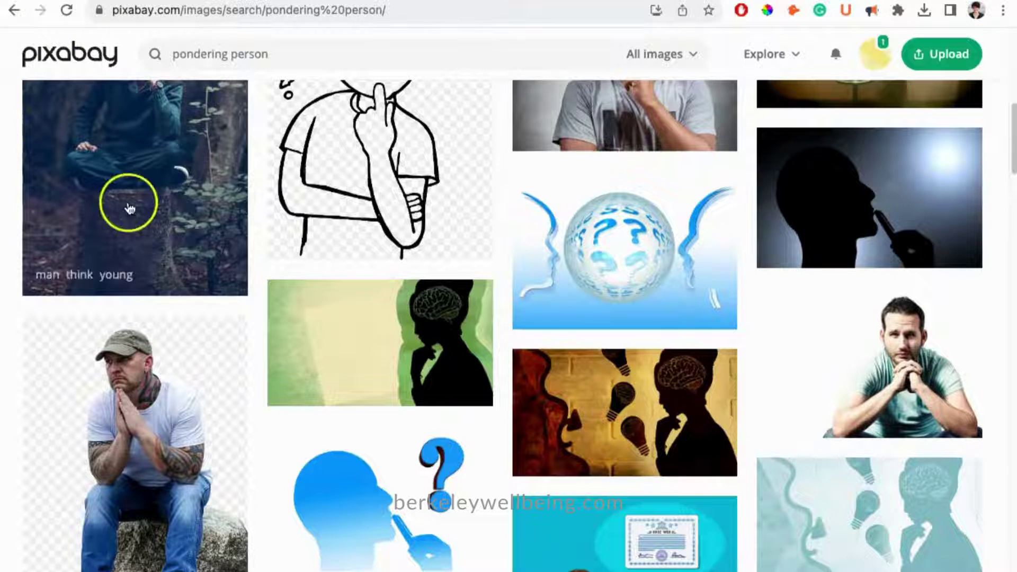
scroll(130, 207, down, 4)
scroll(130, 208, down, 9)
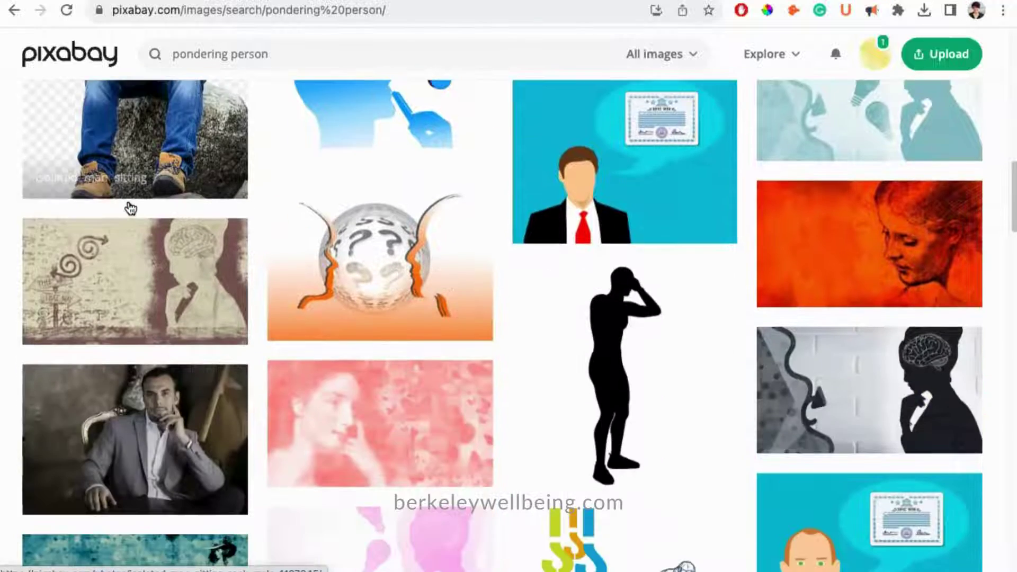
scroll(130, 207, down, 6)
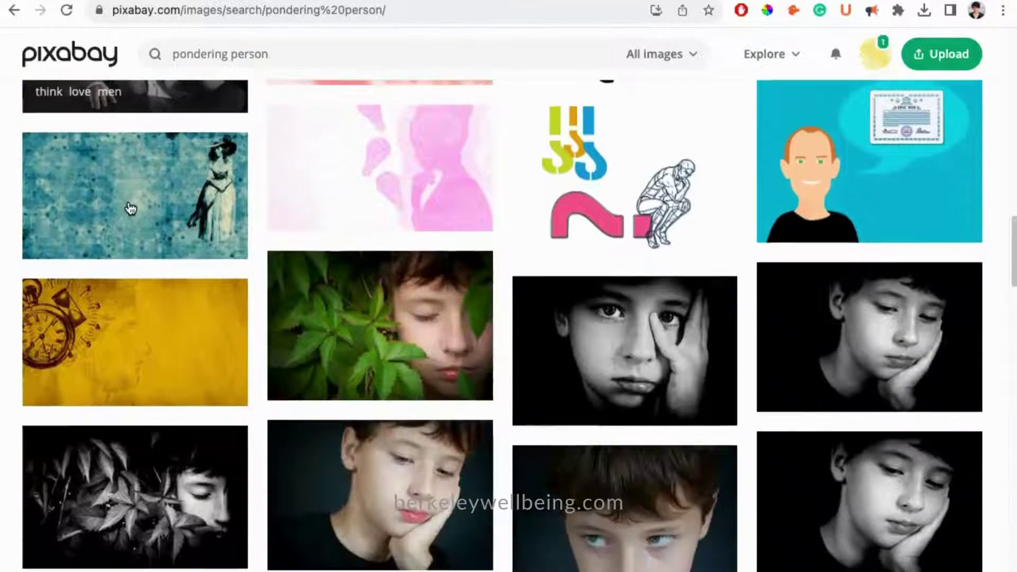
scroll(129, 208, down, 10)
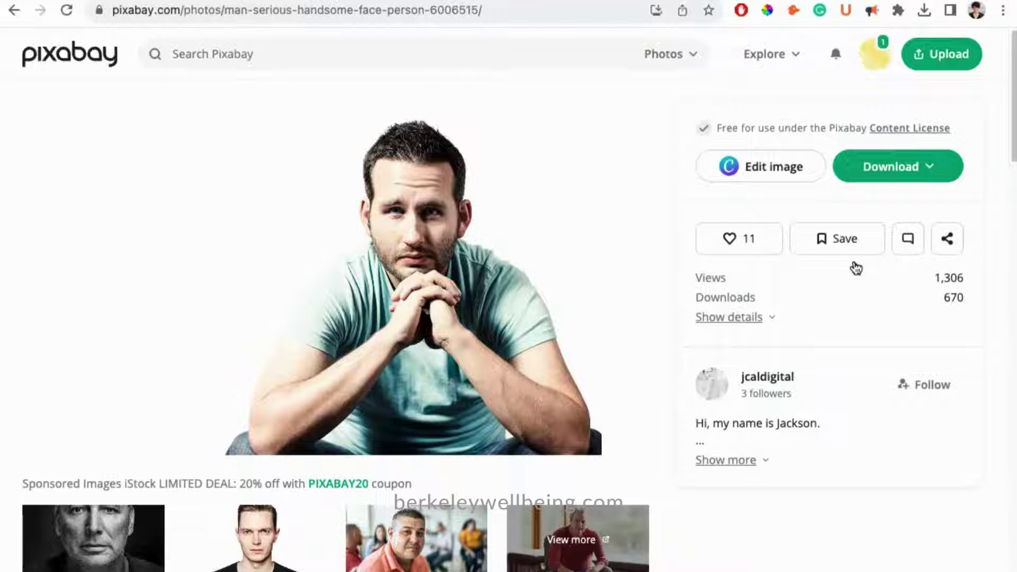
click(930, 171)
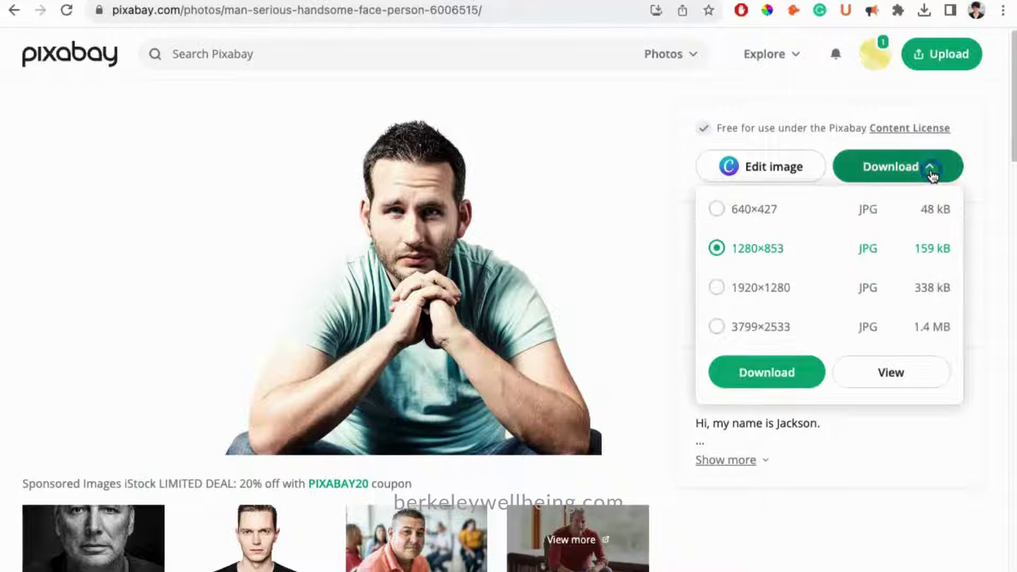
click(778, 373)
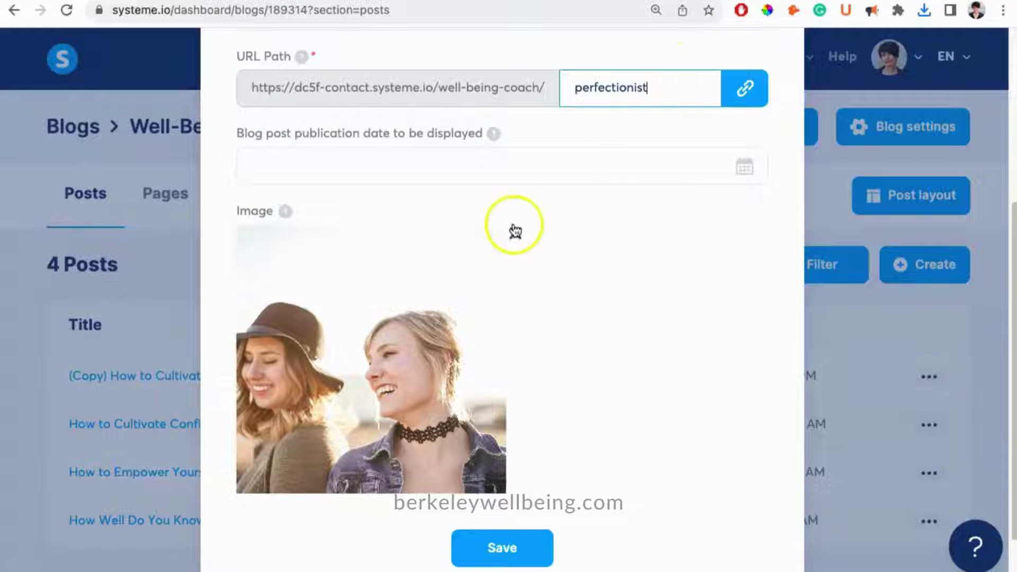
Swap the post's featured image for the downloaded man photo from Downloads and save the settings
click(514, 229)
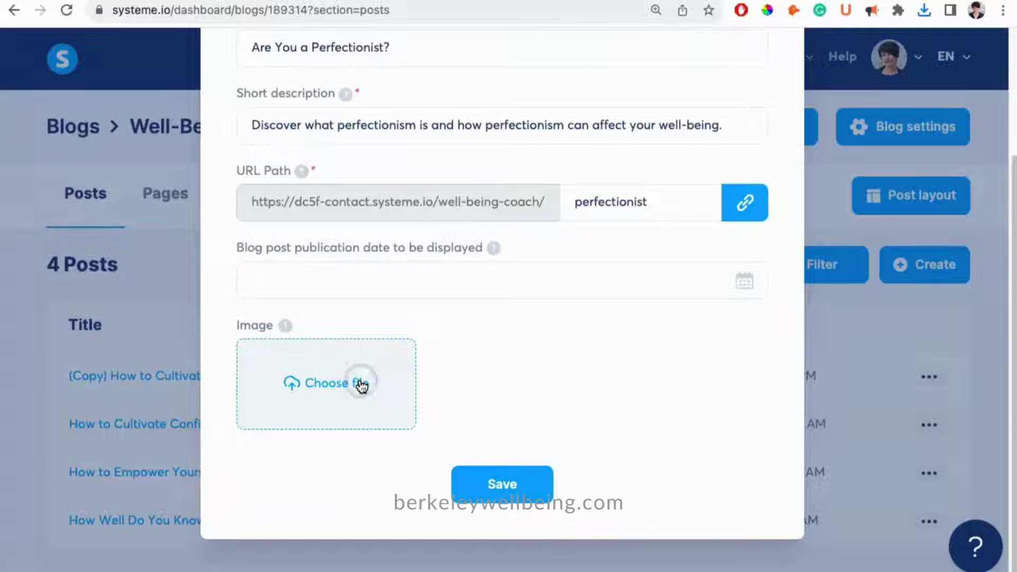
click(362, 385)
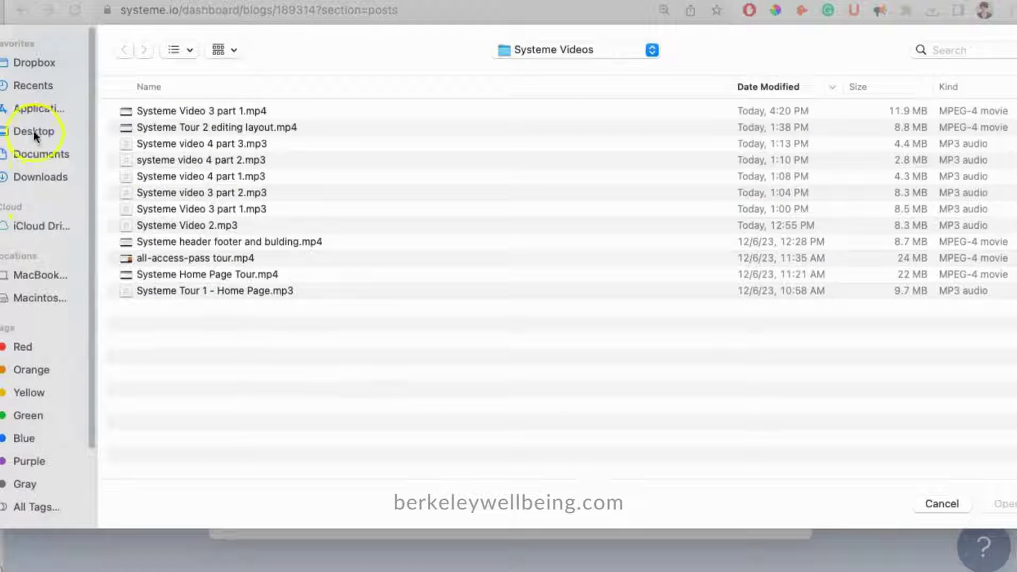
click(30, 176)
double_click(171, 109)
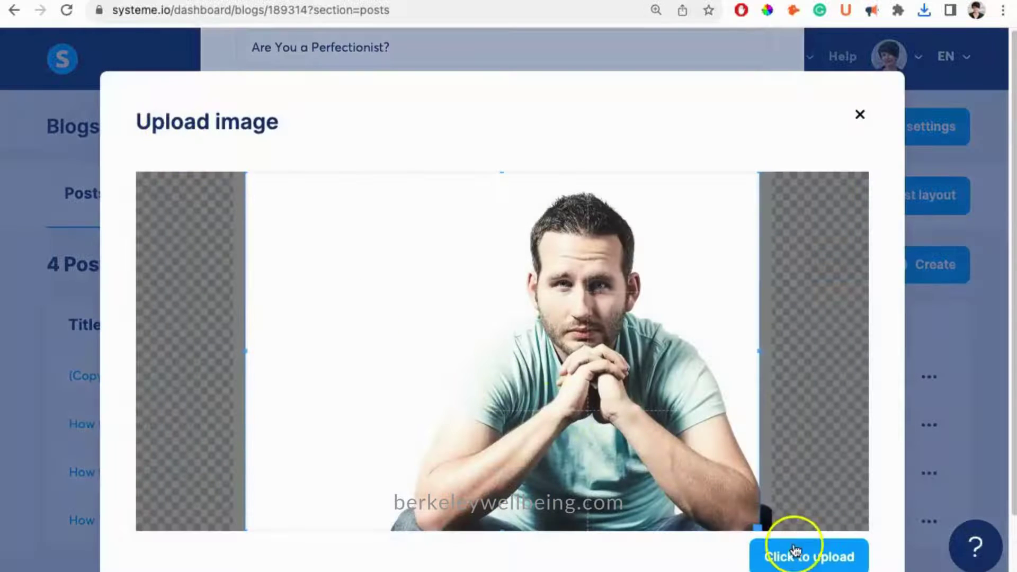
click(800, 552)
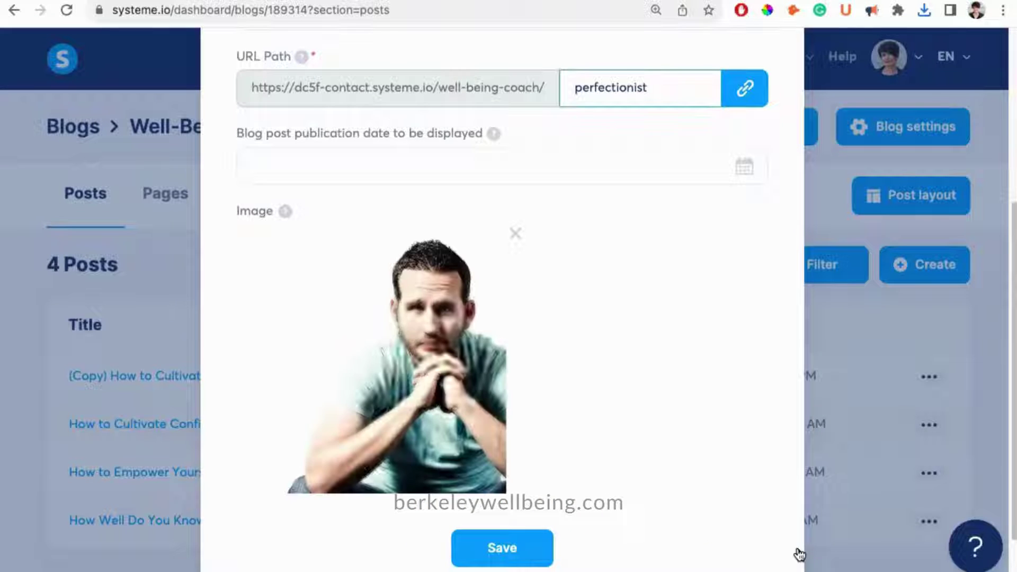
click(510, 555)
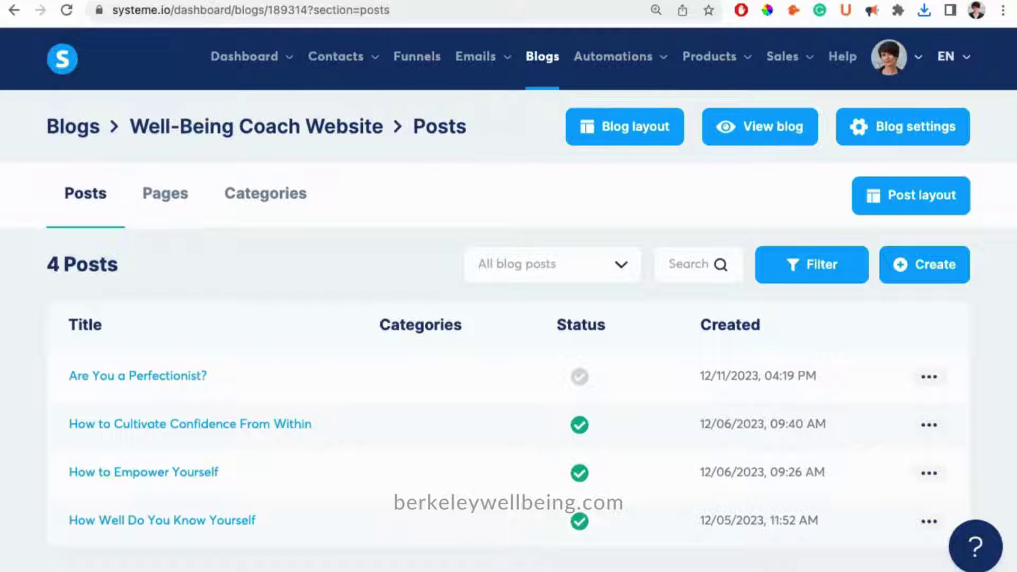
Open 'Are You a Perfectionist?' in the page editor and scroll down to the article text
click(28, 552)
click(93, 380)
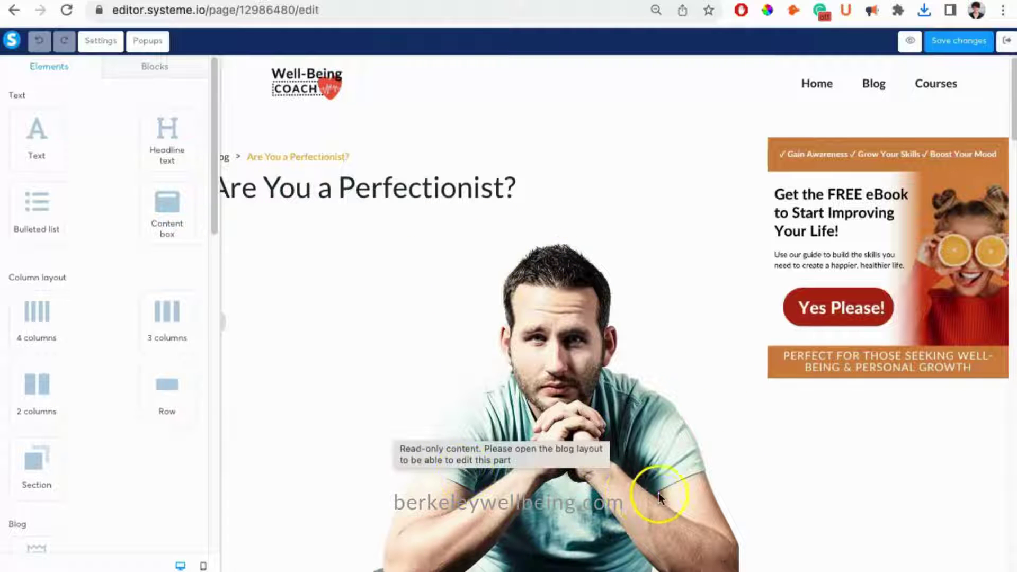
scroll(660, 498, down, 2)
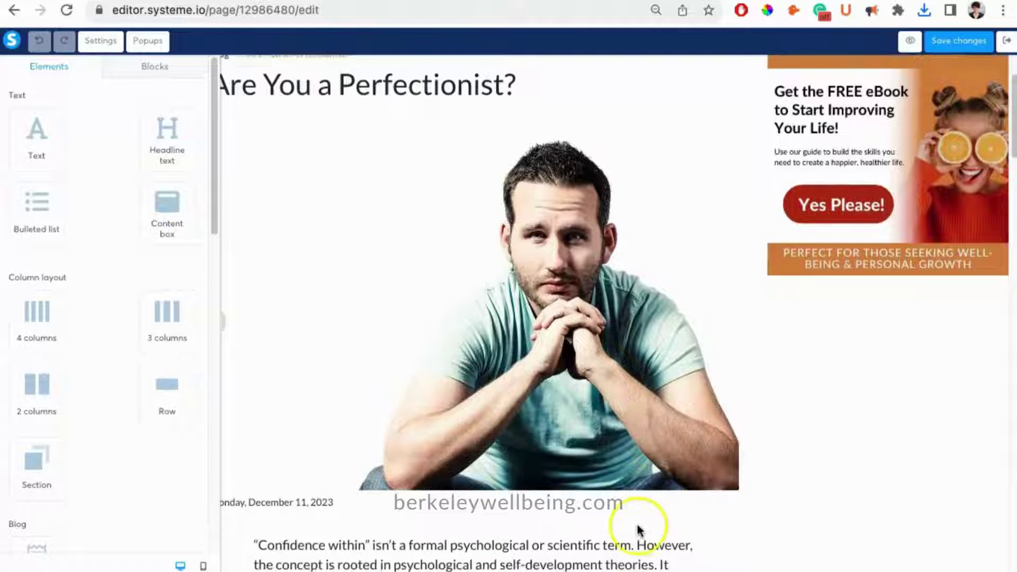
scroll(639, 530, down, 4)
scroll(513, 450, down, 2)
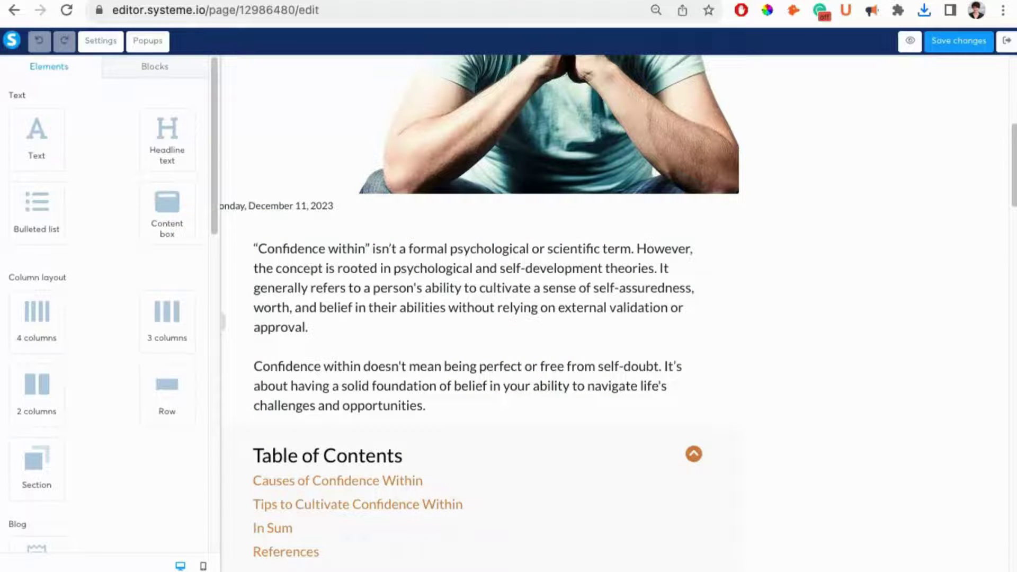
Replace the old confidence intro paragraph with the 'Nobody is perfect' paragraph from the article text
key(super+Tab)
click(284, 216)
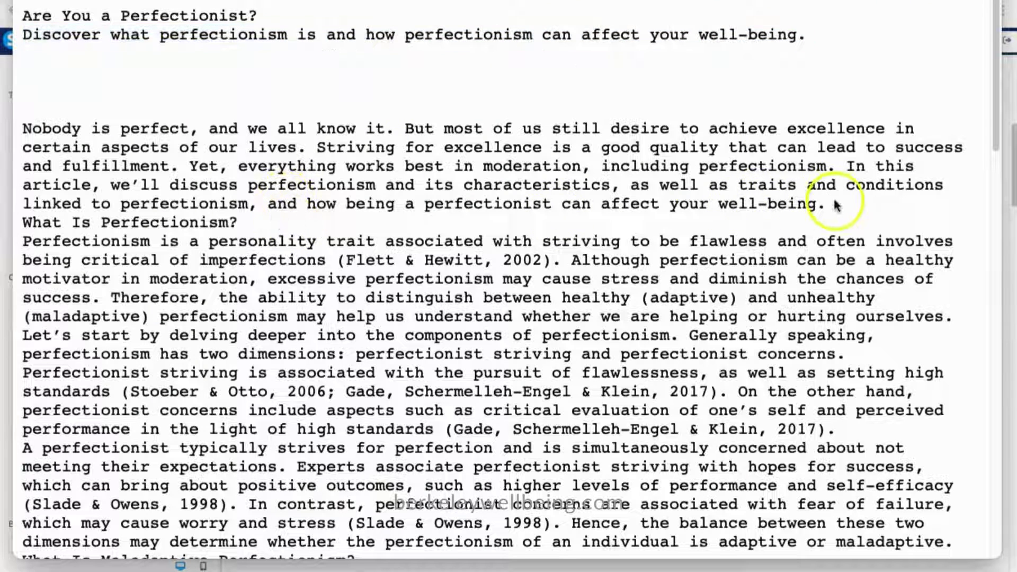
drag(840, 204, 22, 130)
key(ctrl+c)
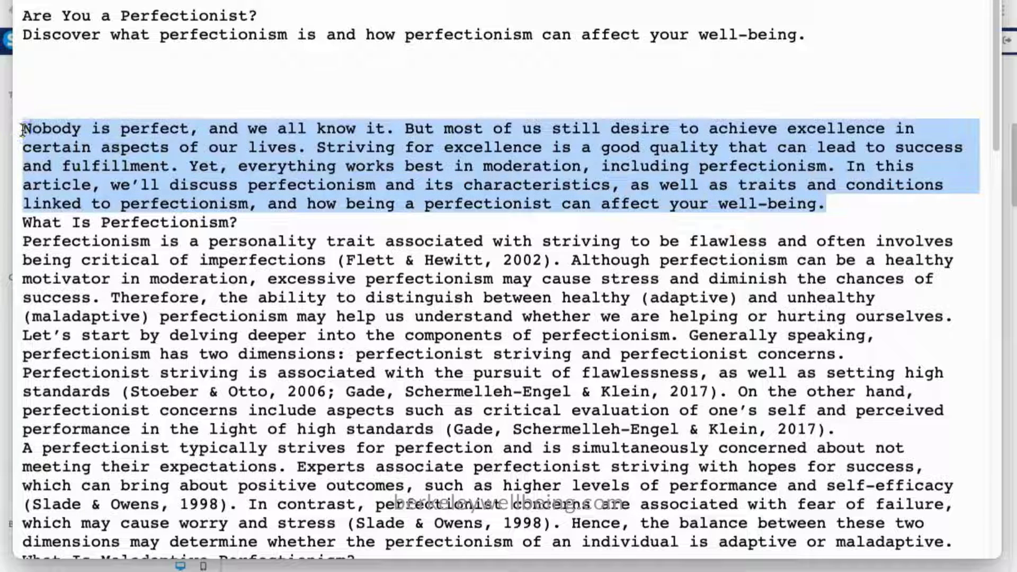
key(super+Tab)
triple_click(342, 275)
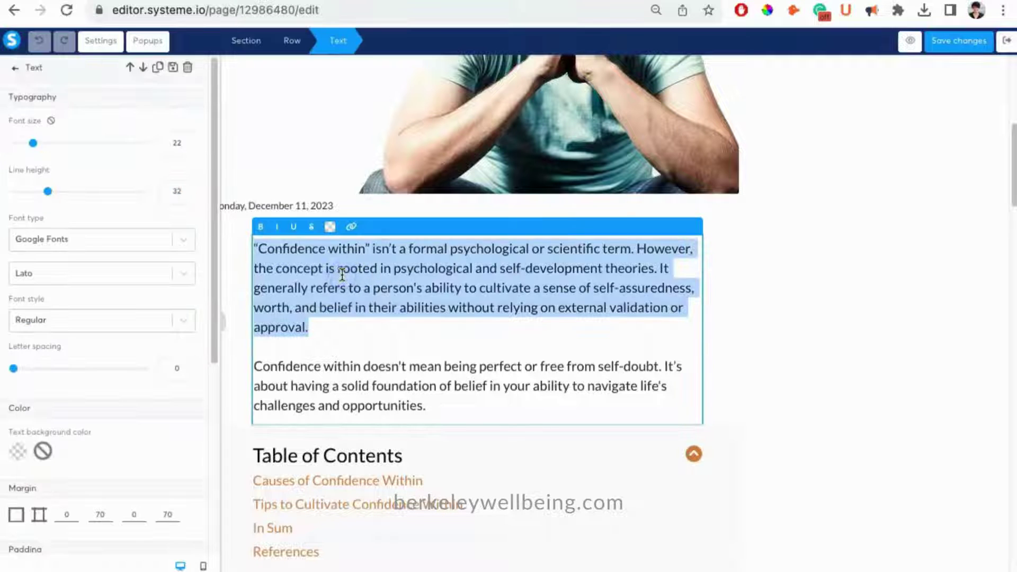
key(ctrl+a)
key(ctrl+v)
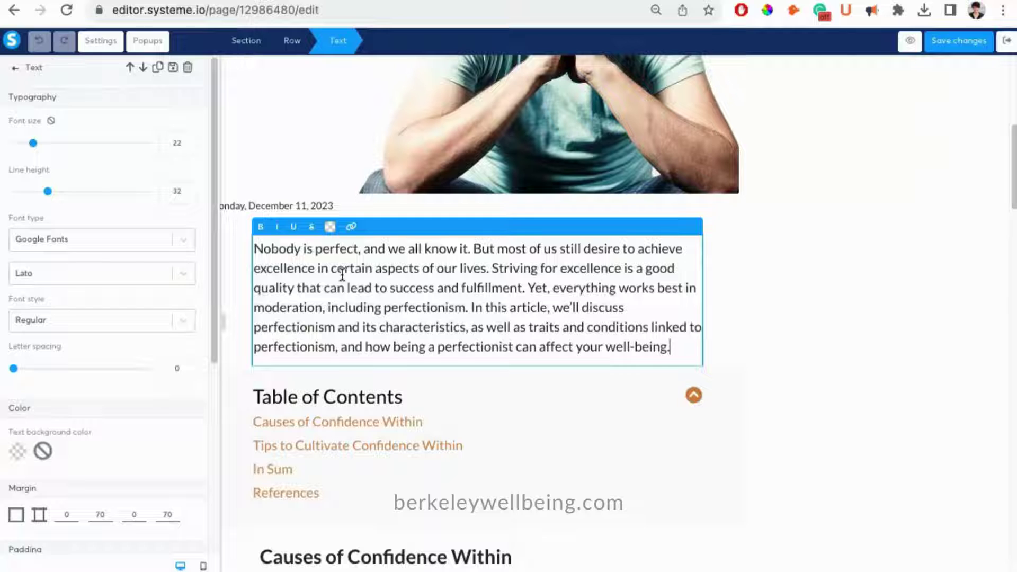
Change the 'Causes of Confidence Within' heading to 'What Is Perfectionism?'
key(super+Tab)
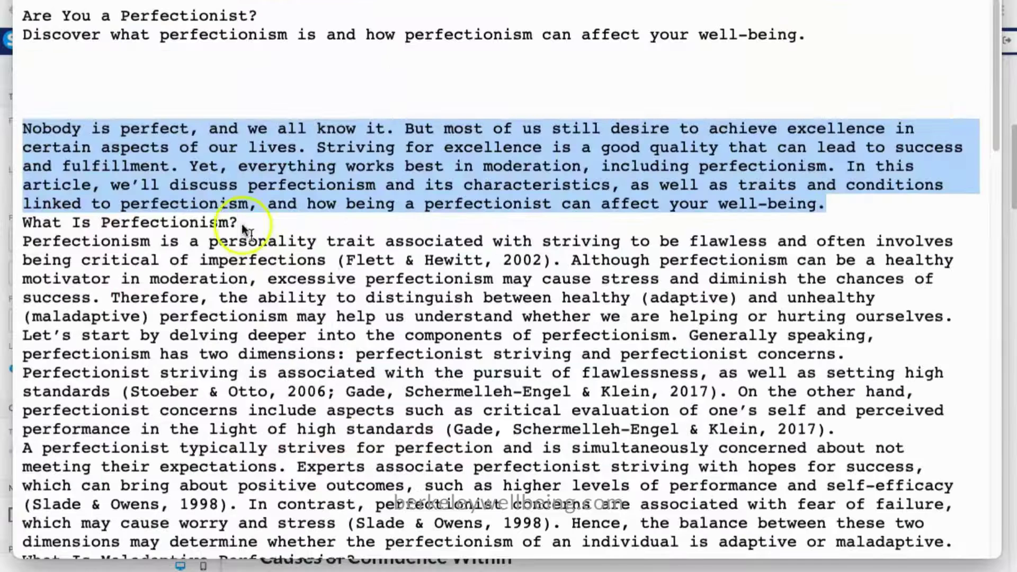
drag(239, 221, 32, 222)
key(super+c)
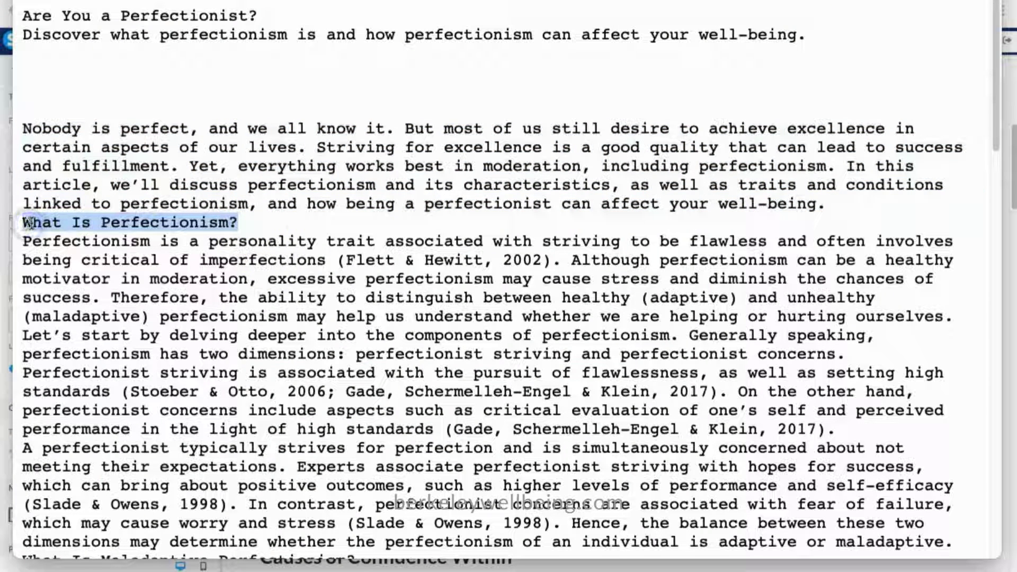
key(super+Tab)
click(157, 304)
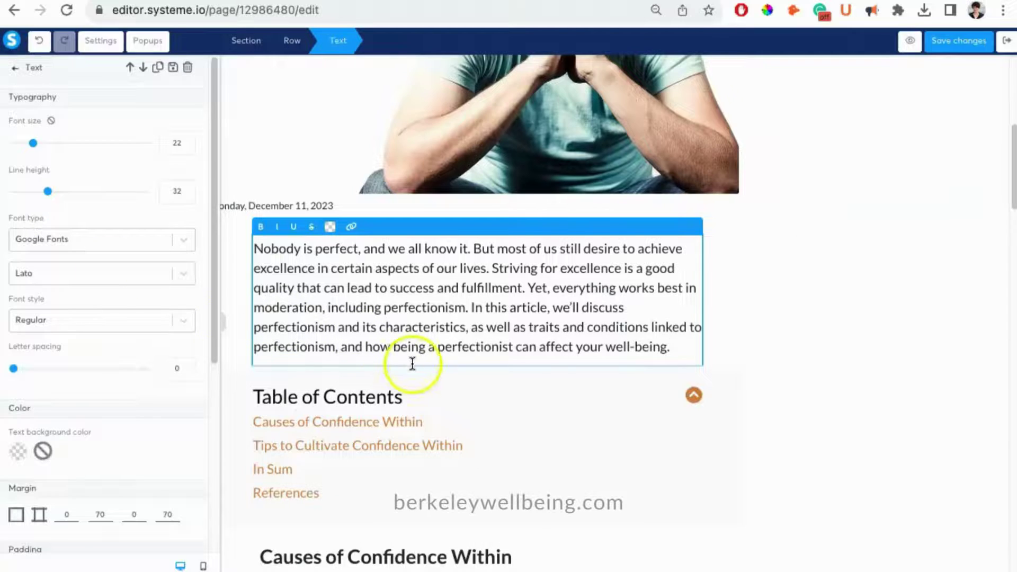
scroll(411, 360, down, 4)
triple_click(432, 328)
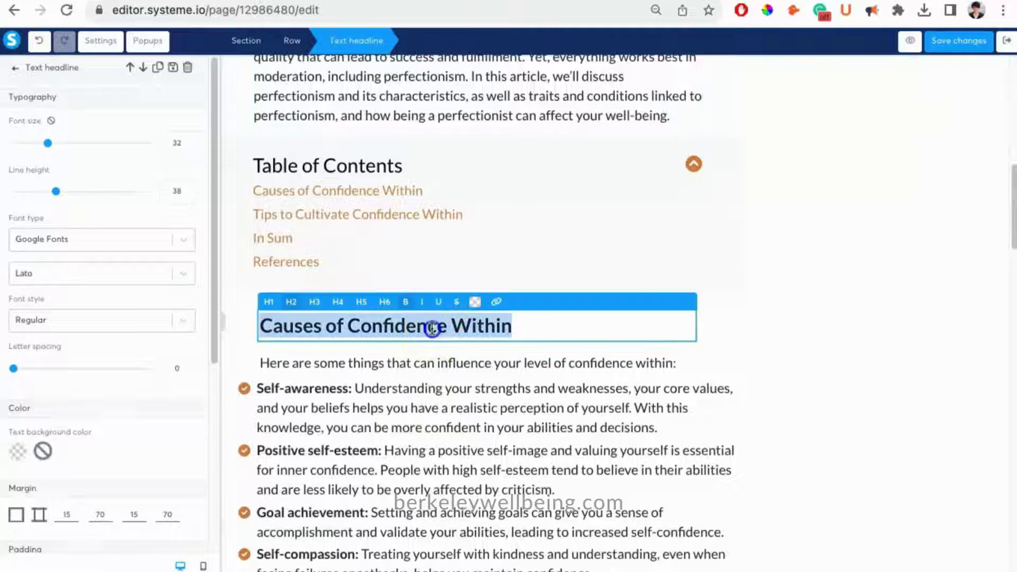
key(super+v)
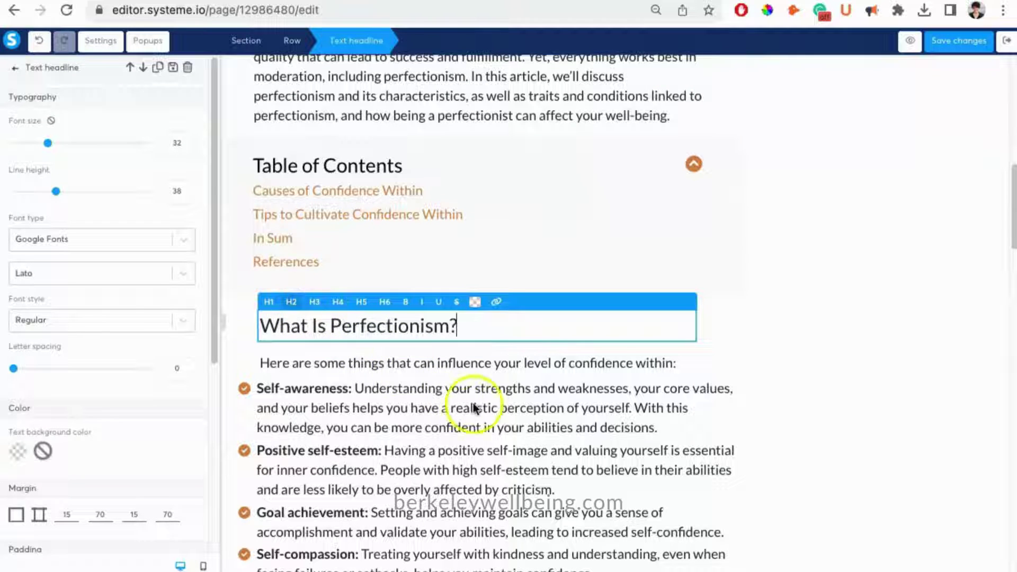
Replace the in-article photo of two women with the uploaded man-6006515_1280.jpg image
click(772, 352)
scroll(772, 352, down, 10)
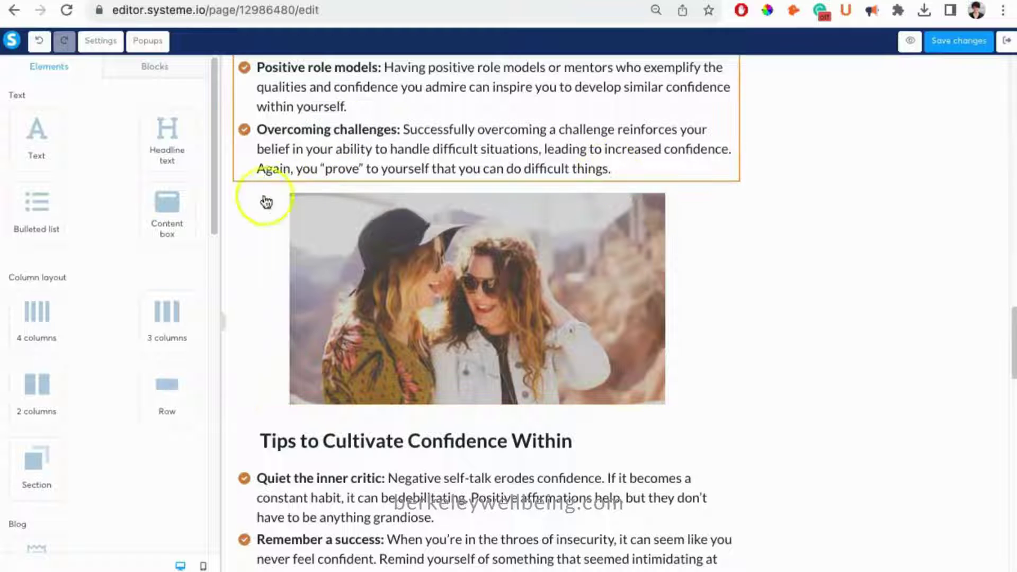
click(510, 319)
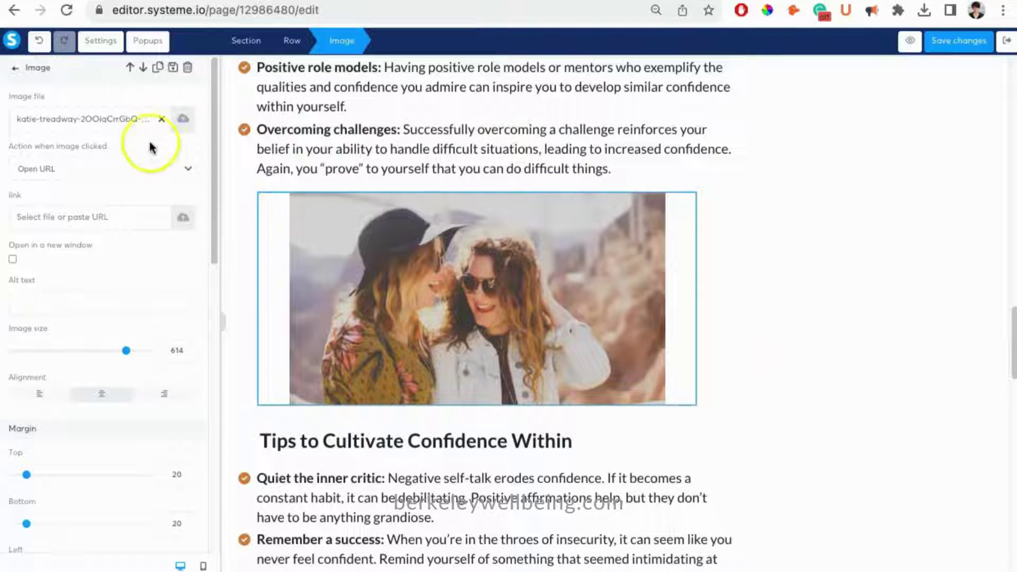
click(162, 121)
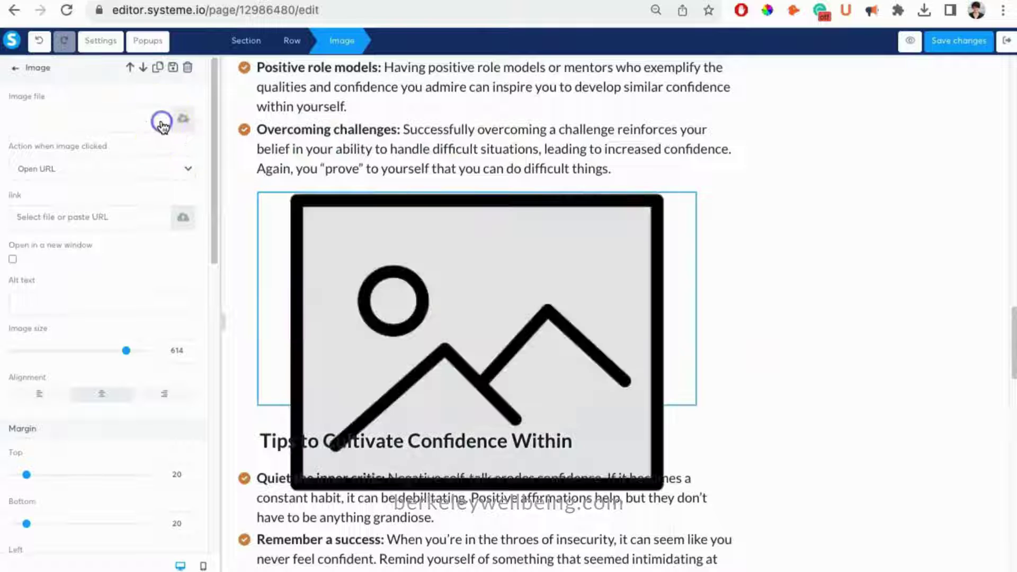
click(178, 122)
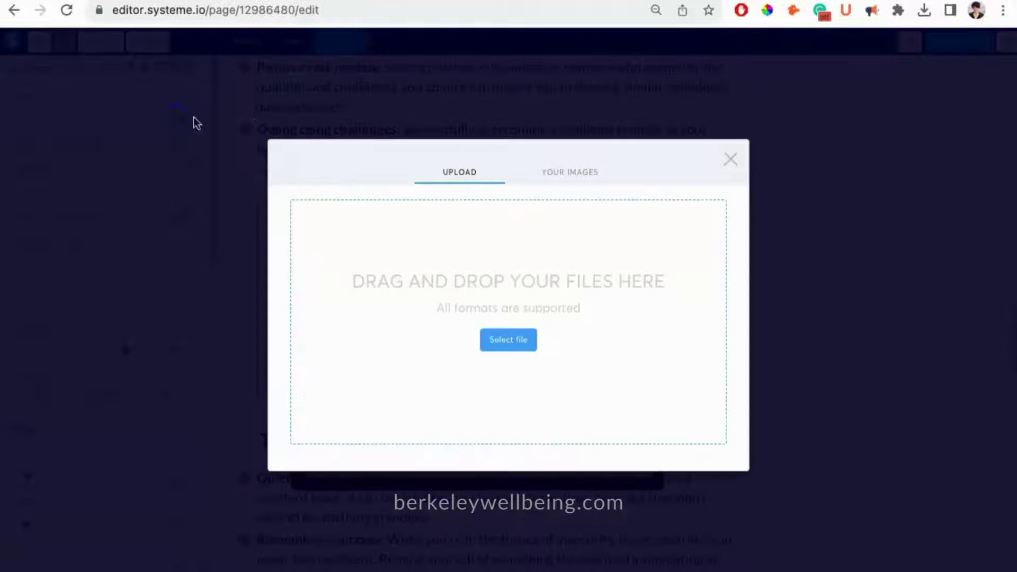
click(504, 340)
click(186, 113)
click(1003, 504)
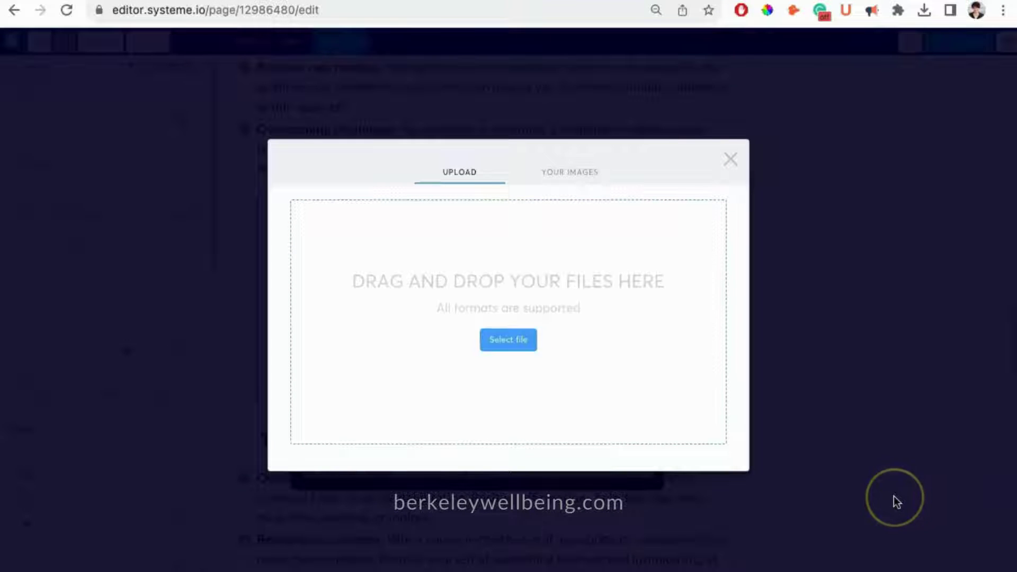
click(711, 480)
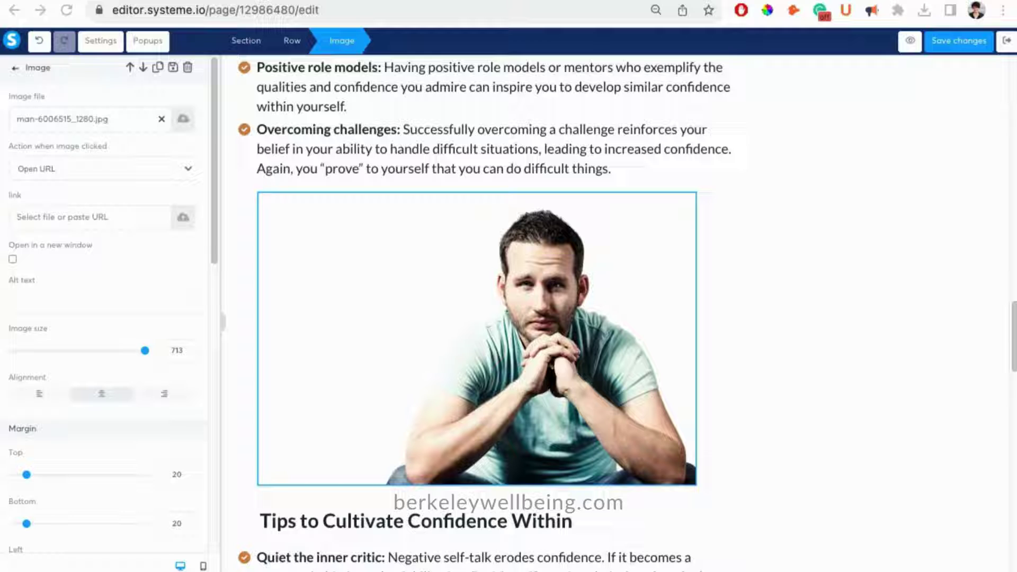
click(897, 229)
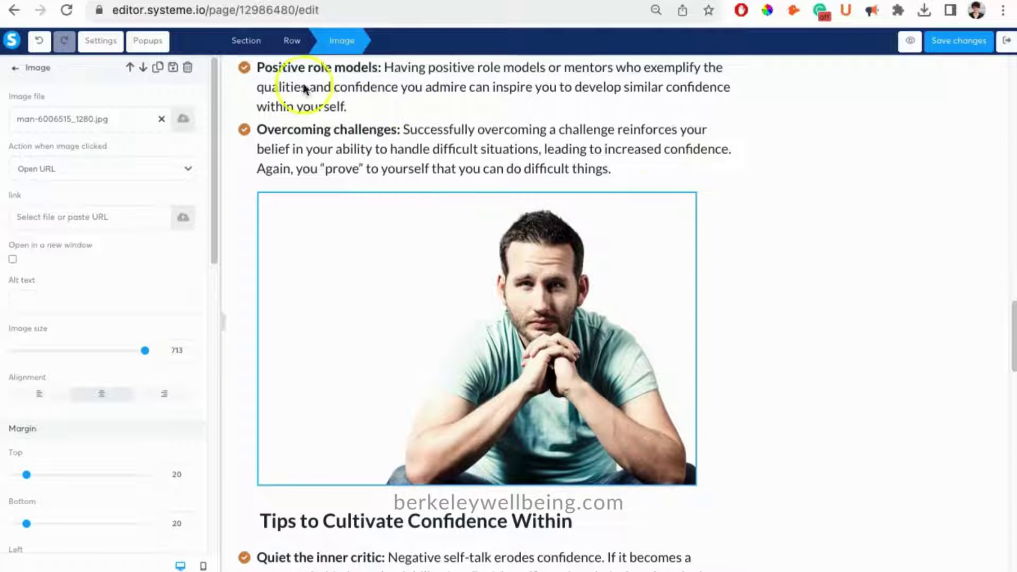
Set the page's SEO title to 'Are You a Perfectionist?', copied from the article document
click(102, 42)
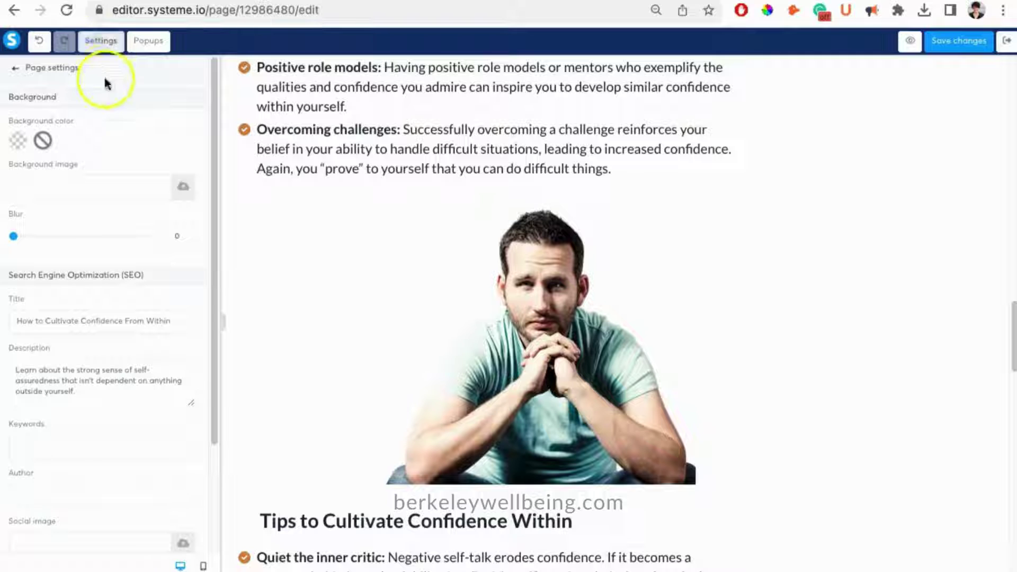
scroll(120, 182, down, 2)
click(121, 209)
triple_click(123, 209)
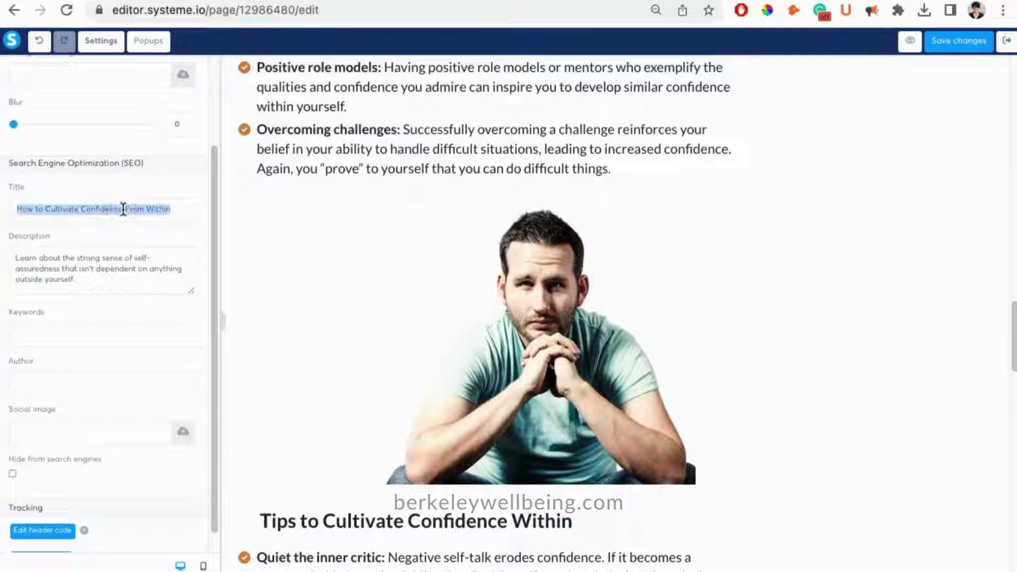
key(BackSpace)
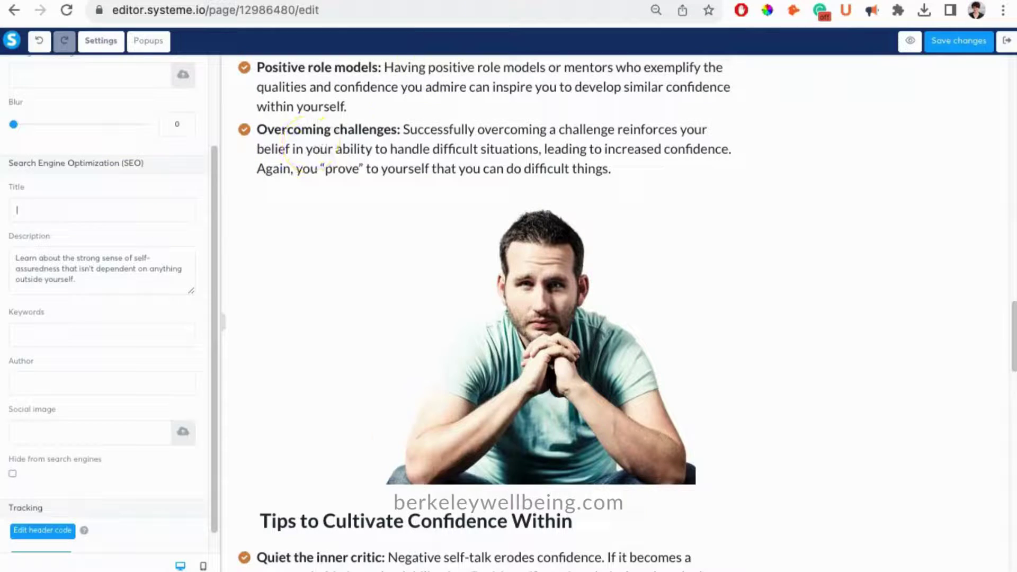
key(super+Tab)
scroll(284, 125, up, 1)
click(302, 20)
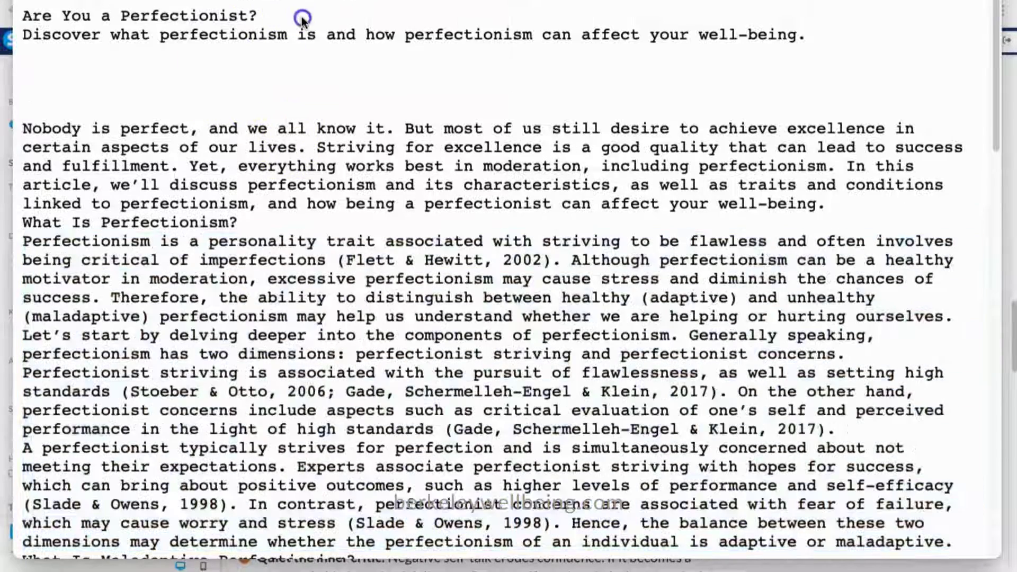
drag(302, 20, 24, 19)
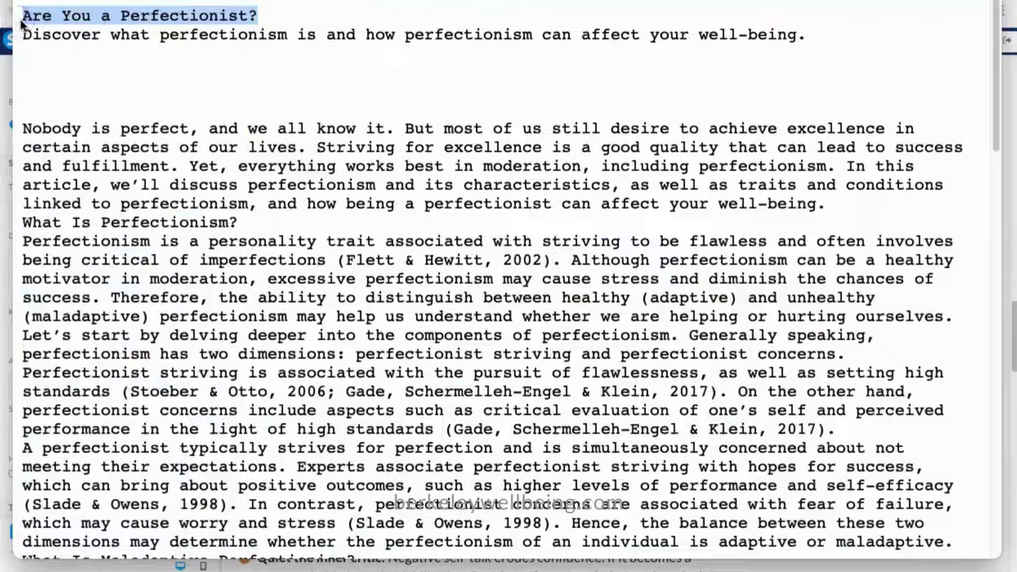
key(super+c)
key(super+Tab)
click(112, 191)
key(super+v)
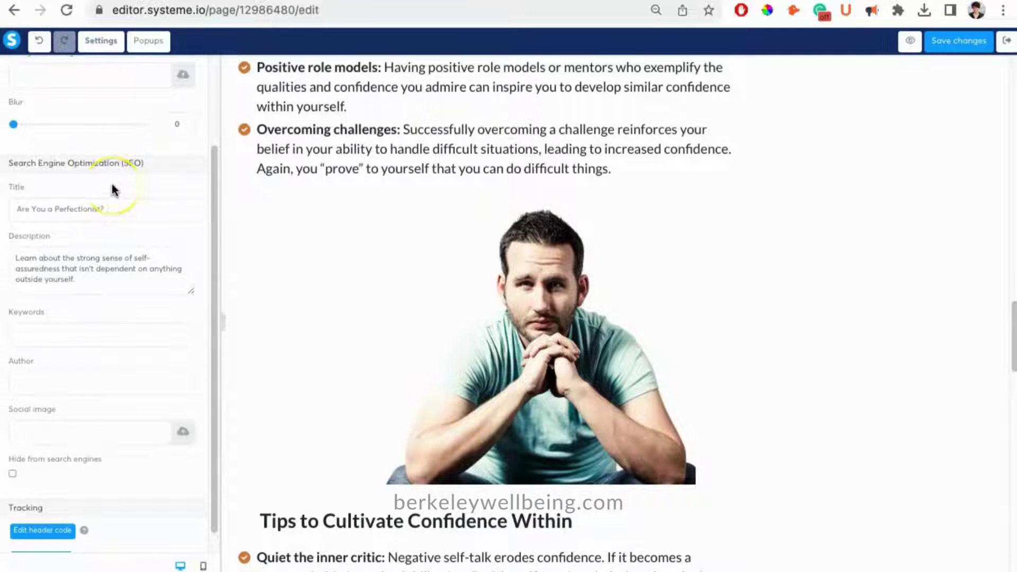
Replace the SEO description with the article's subtitle line about perfectionism
key(super+Tab)
drag(831, 36, 25, 36)
key(super+c)
key(super+Tab)
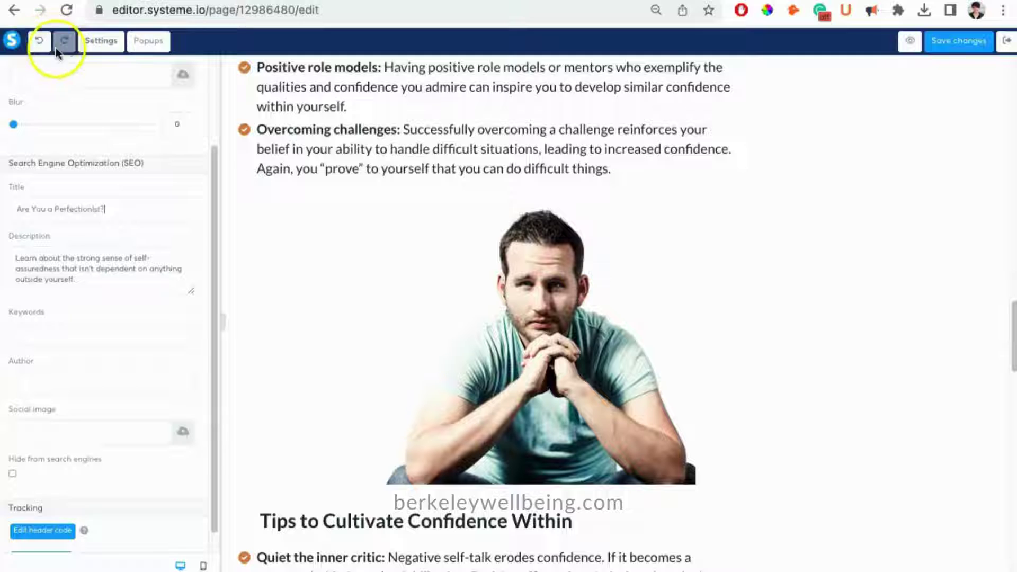
triple_click(126, 263)
key(super+v)
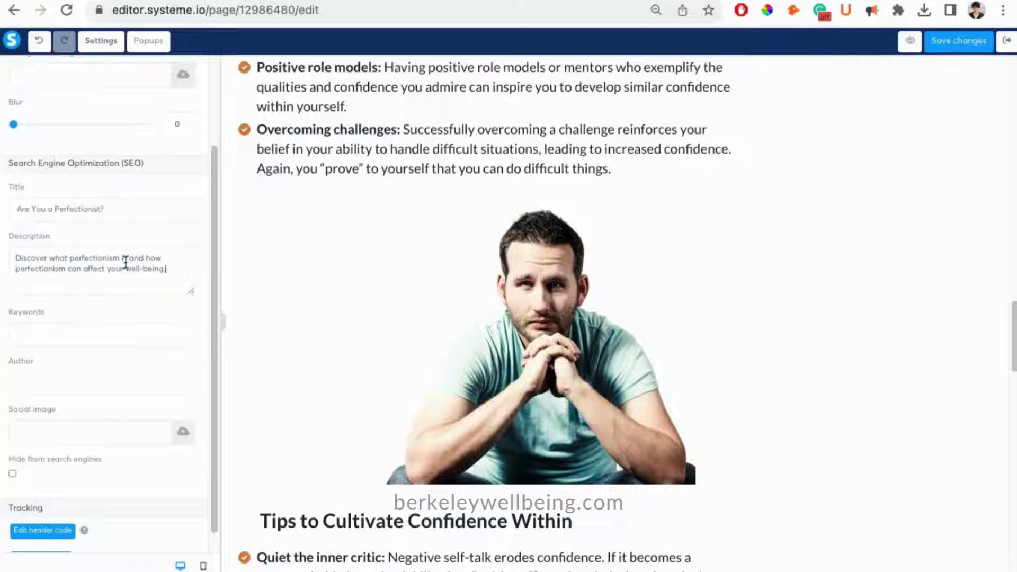
click(136, 303)
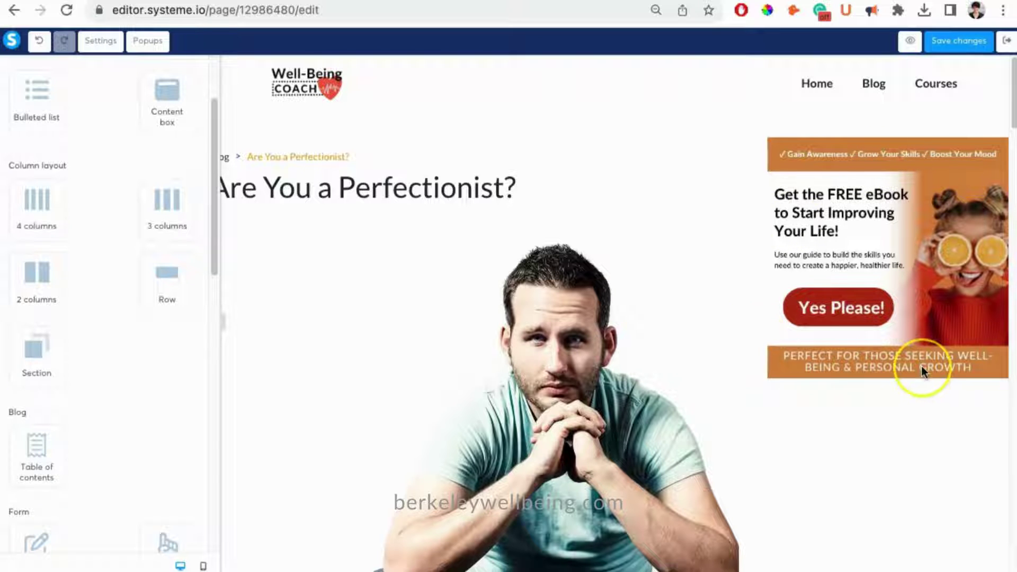
Save the post edits and exit to the Well-Being Coach Website posts list
mouse_move(922, 366)
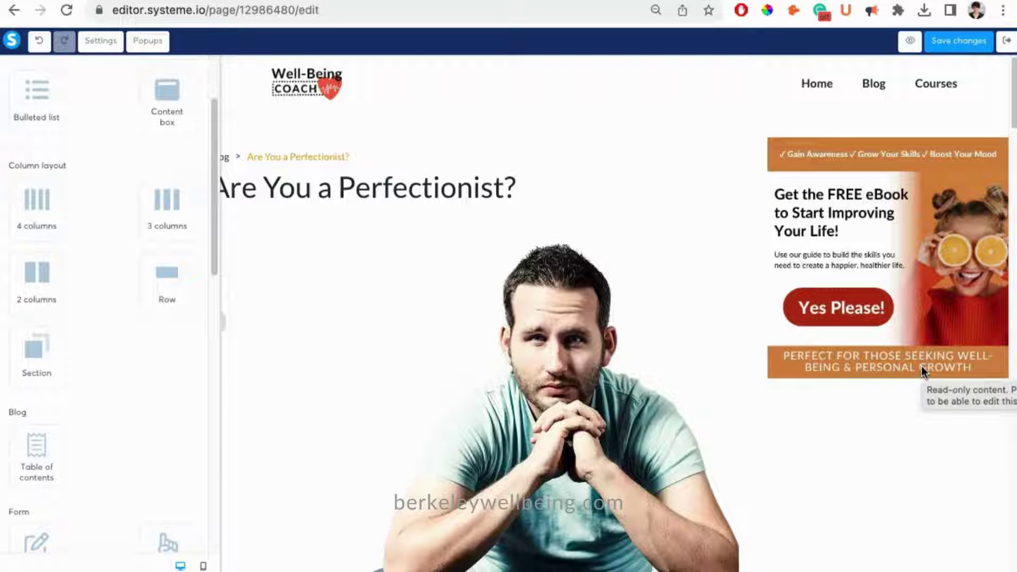
click(961, 47)
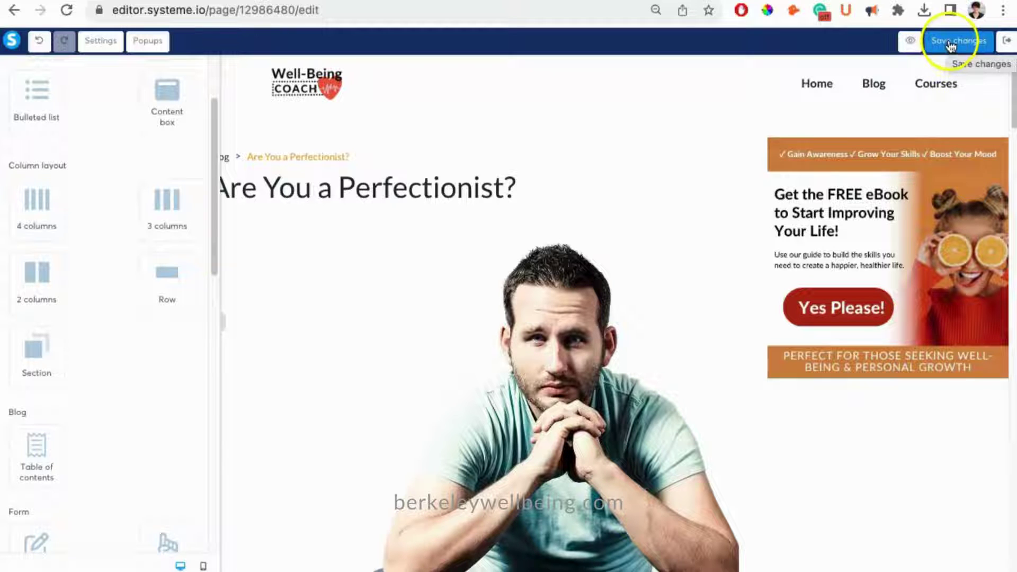
click(1007, 47)
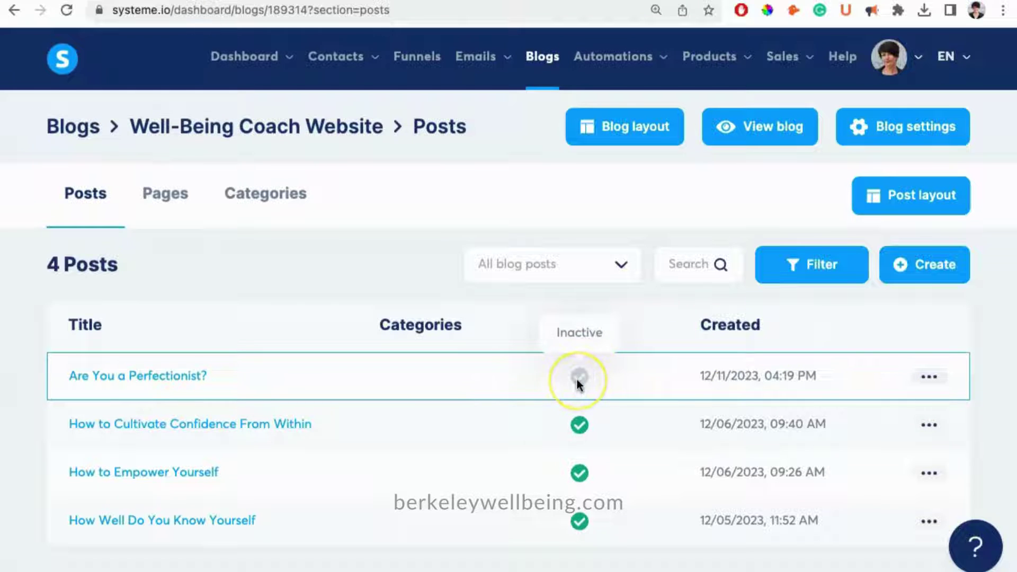
Activate 'Are You a Perfectionist?' immediately rather than scheduling it for later
click(931, 378)
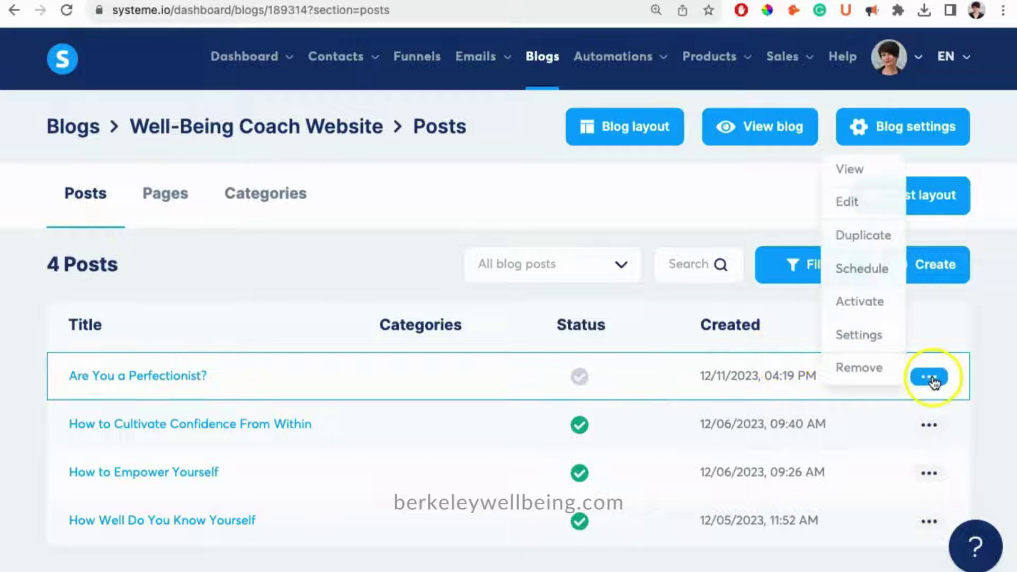
click(876, 312)
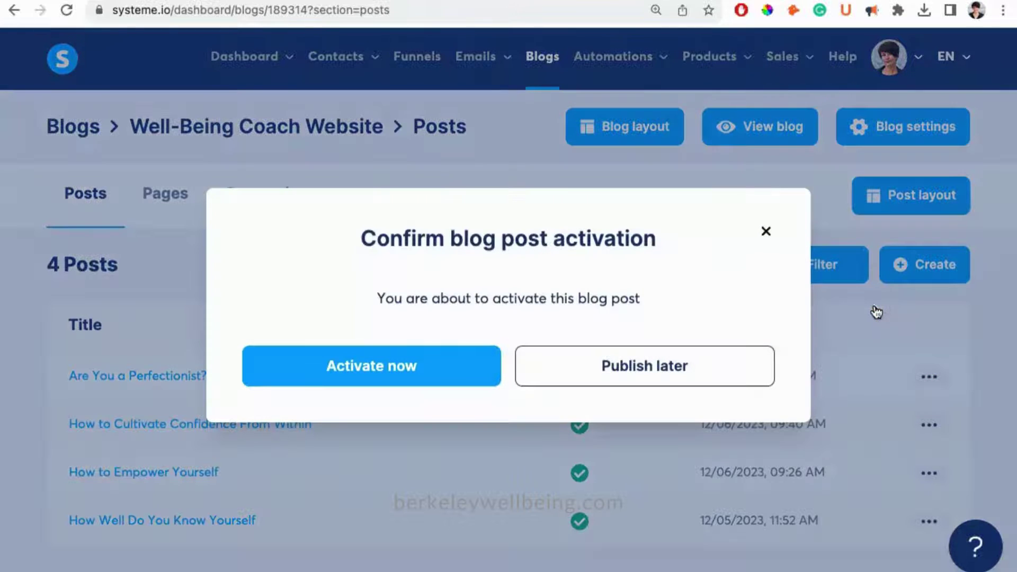
click(575, 363)
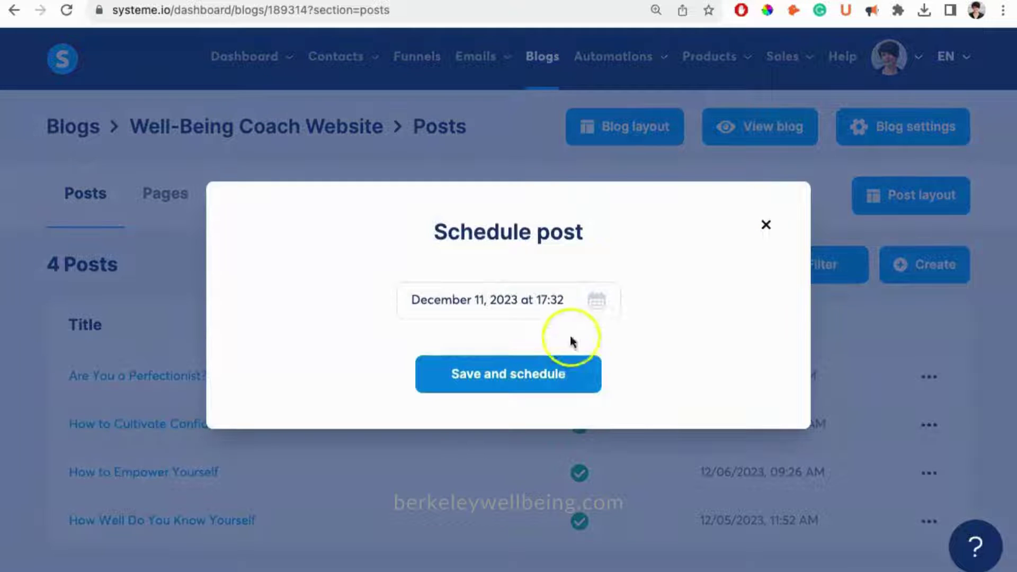
click(766, 225)
click(928, 377)
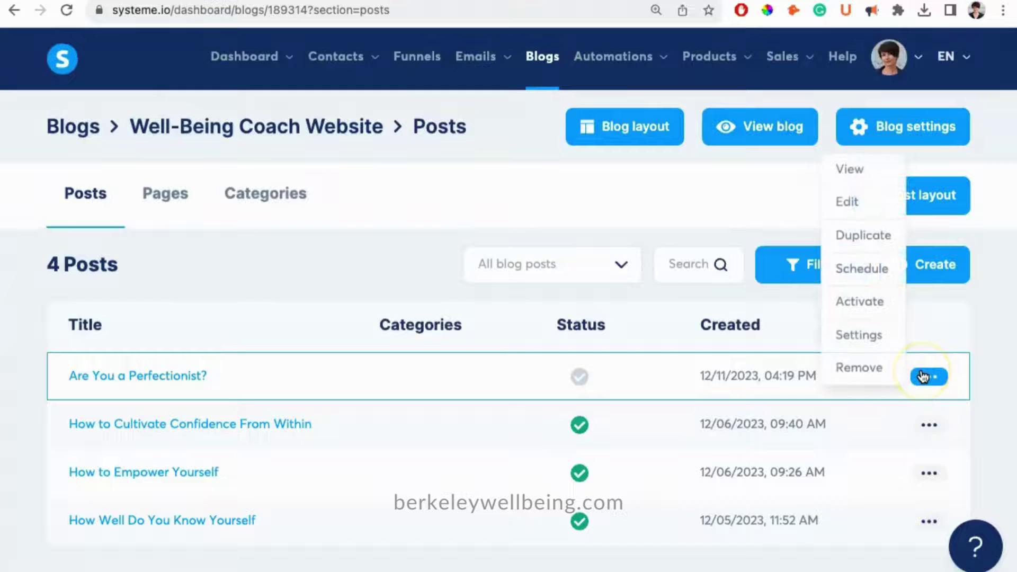
click(856, 304)
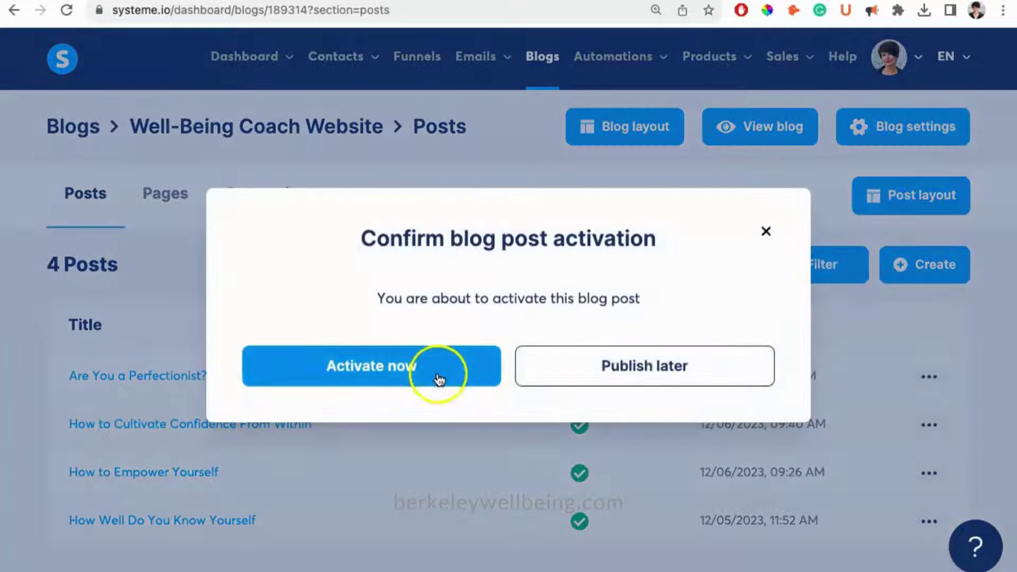
click(438, 380)
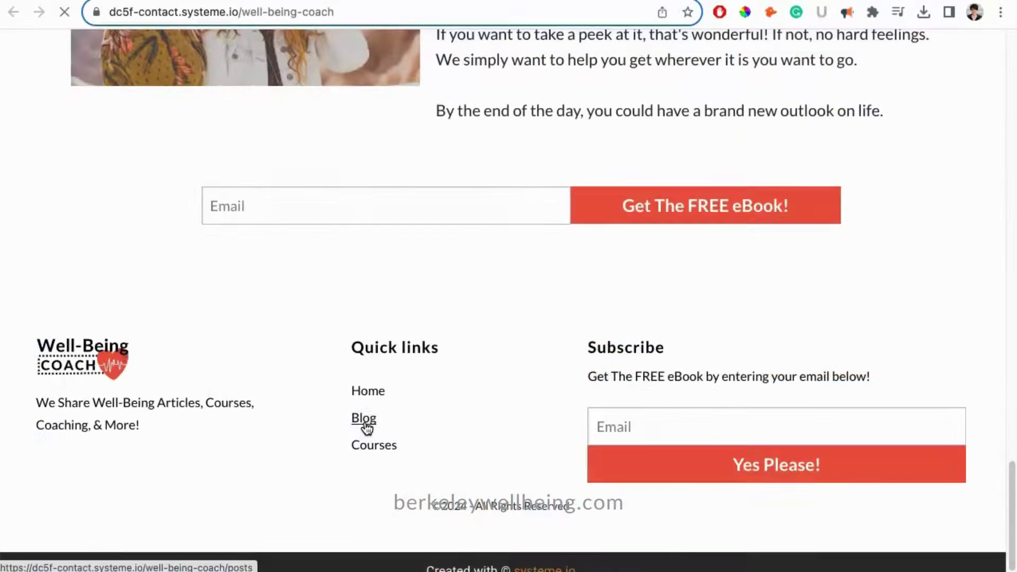
Browse the live site's Blog list, then the Courses page with Growth Mindset, Manifestation and Mindfulness
click(363, 420)
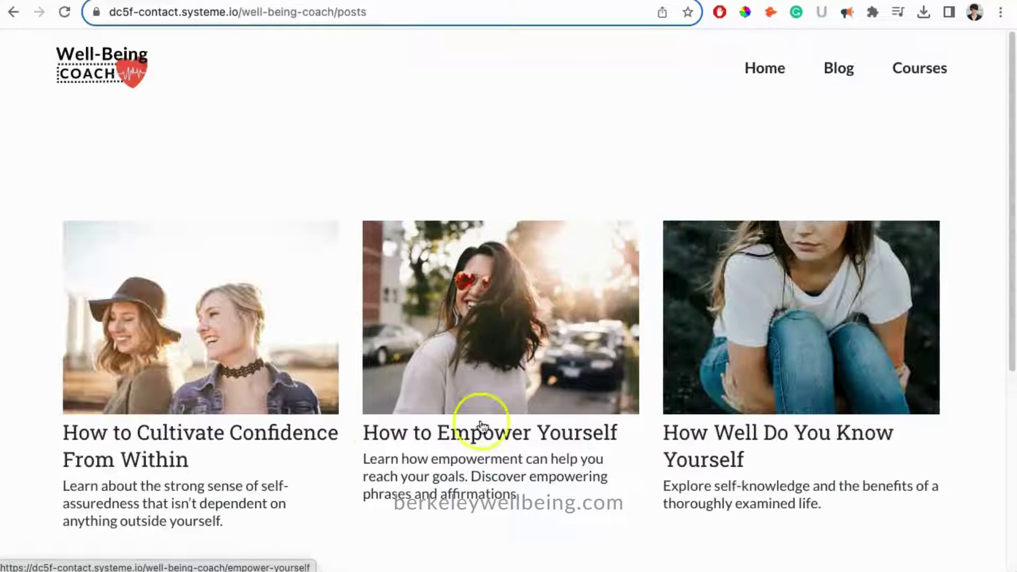
click(922, 74)
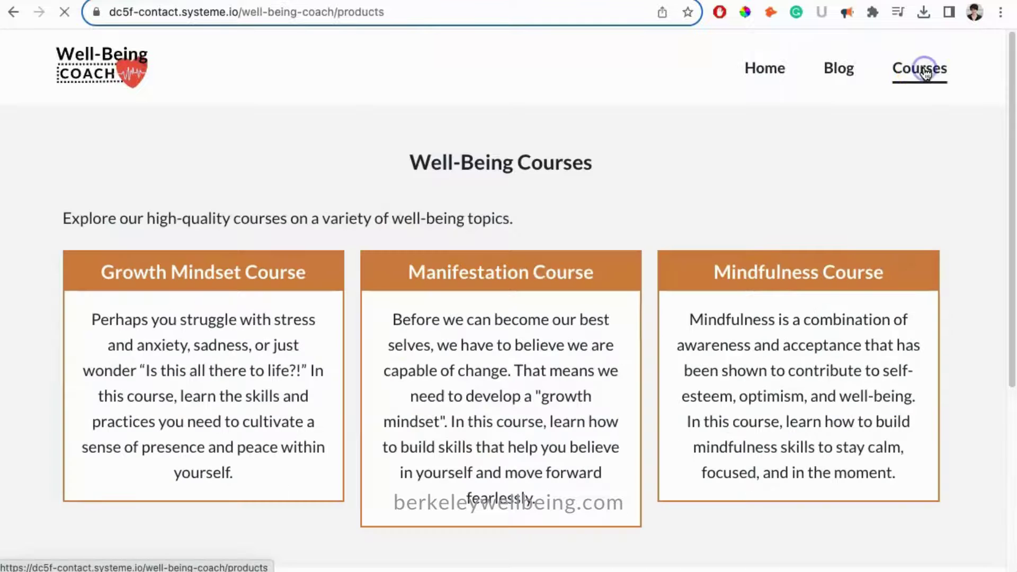
scroll(823, 153, down, 2)
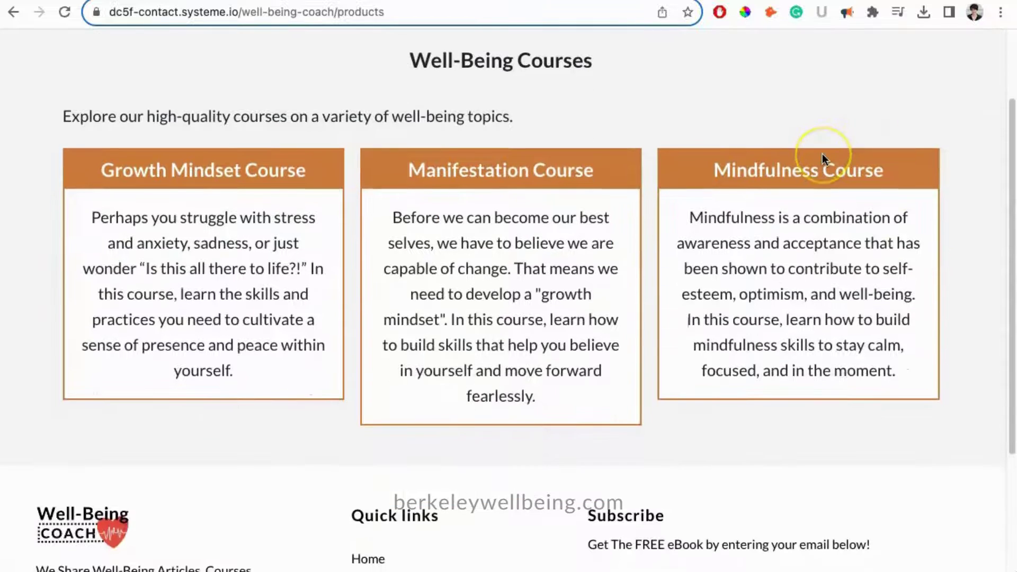